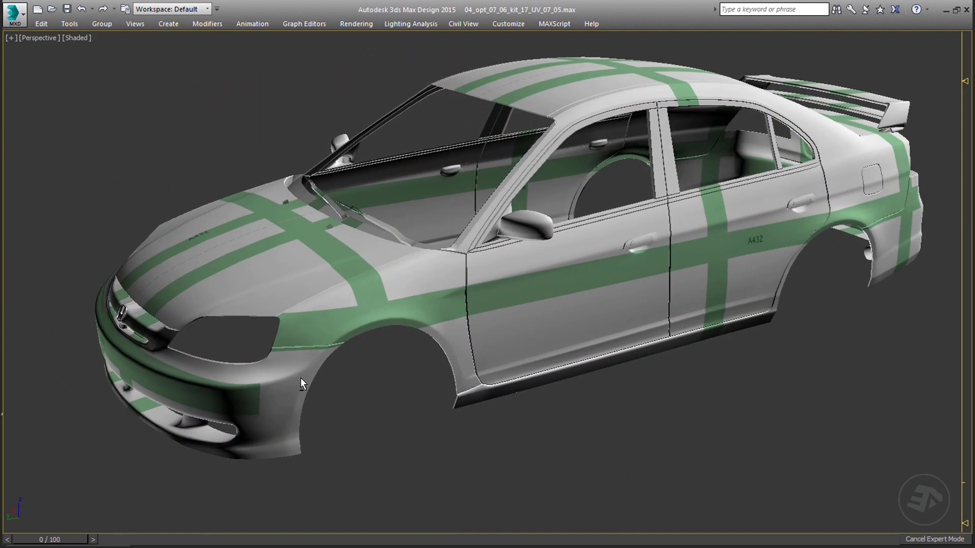
Step: Select the car's rear bumper mesh
{"action": "middle_click_drag", "start_coordinate": [337, 343], "coordinate": [488, 340], "text": "alt"}
{"action": "scroll", "coordinate": [487, 336], "scroll_direction": "up", "scroll_amount": 3}
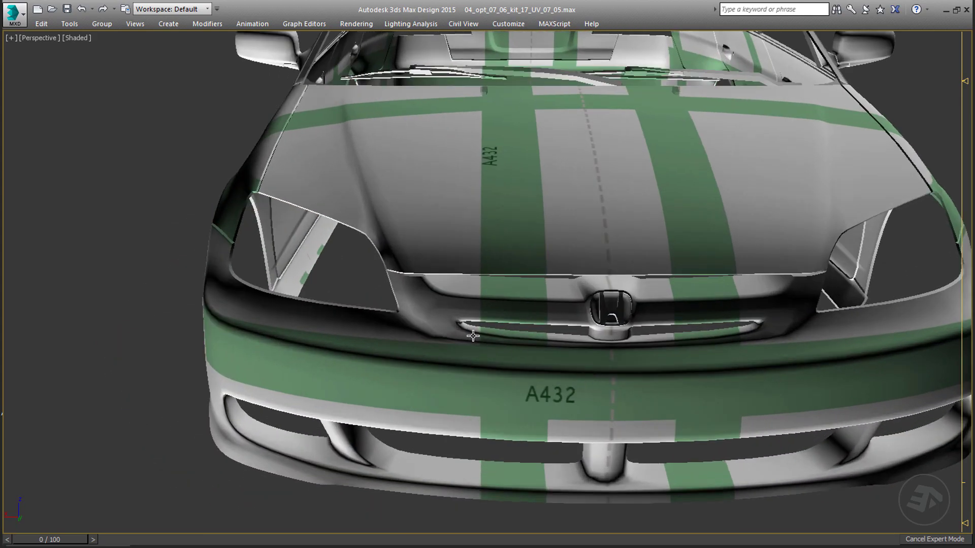
{"action": "middle_click_drag", "start_coordinate": [663, 267], "coordinate": [461, 253], "text": "alt"}
{"action": "middle_click_drag", "start_coordinate": [622, 332], "coordinate": [598, 326], "text": "alt"}
{"action": "left_click", "coordinate": [405, 284]}
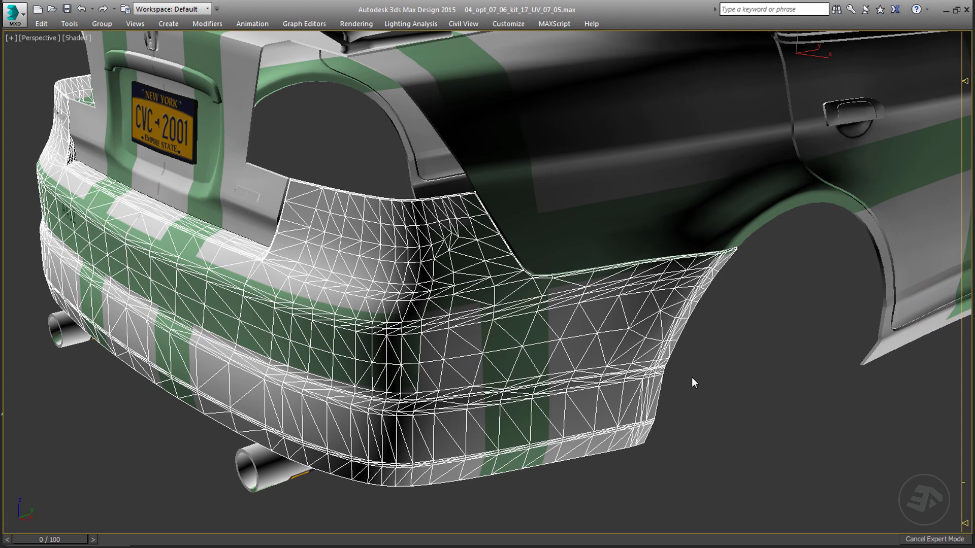
Step: Show the modifier settings for the rear bumper and add an Unwrap UVW modifier to it
{"action": "key", "text": "3"}
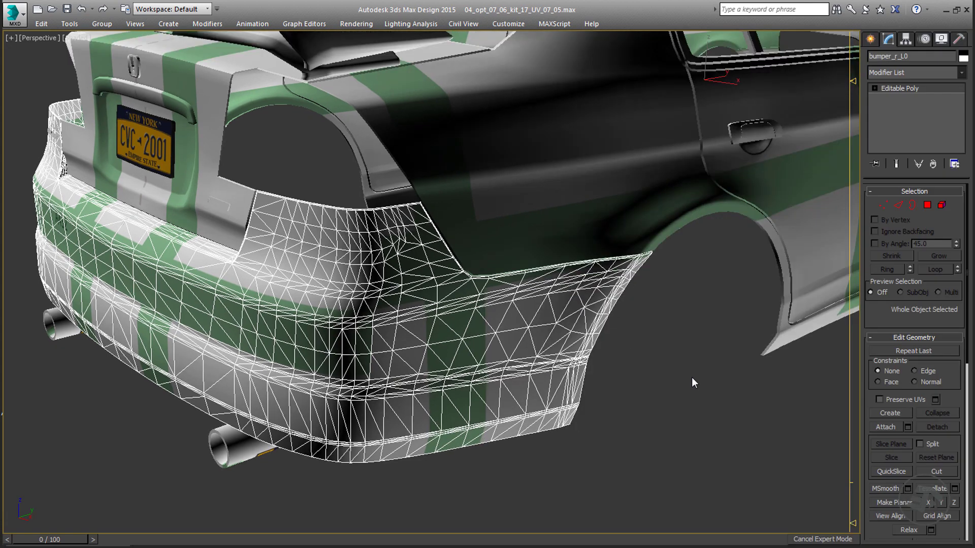
{"action": "left_click", "coordinate": [961, 72]}
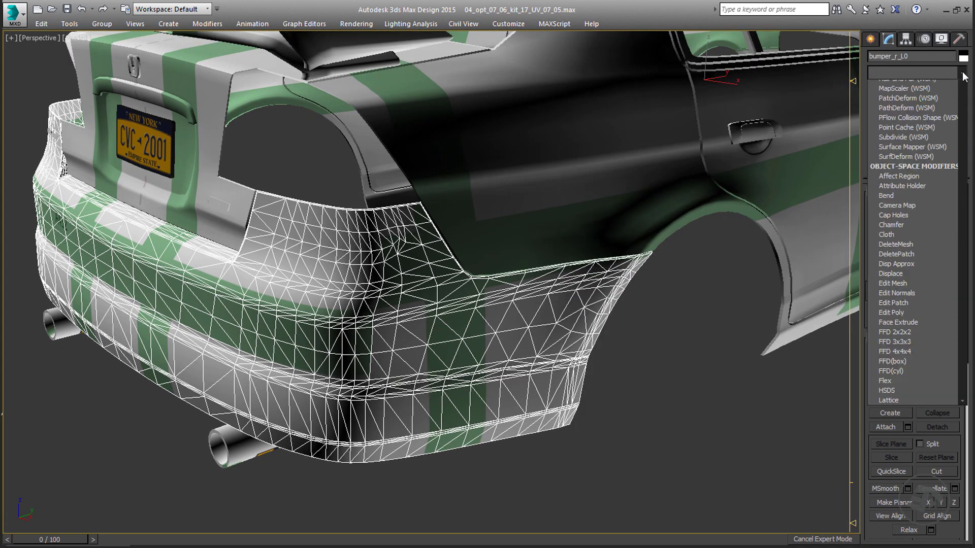
{"action": "key", "text": "u"}
{"action": "key", "text": "Return"}
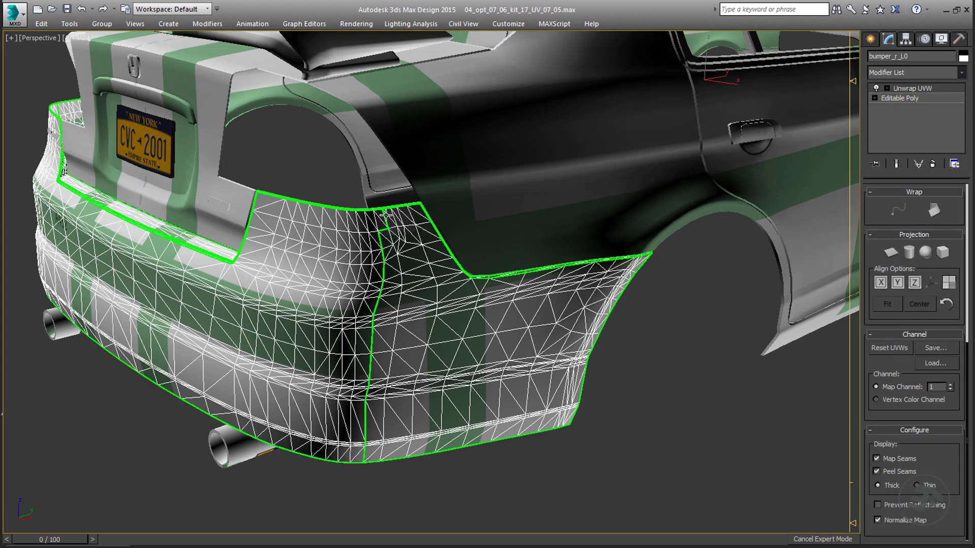
Step: Isolate the rear bumper and examine the UV seams at both of its upper corners
{"action": "key", "text": "alt+q"}
{"action": "scroll", "coordinate": [484, 222], "scroll_direction": "up", "scroll_amount": 8}
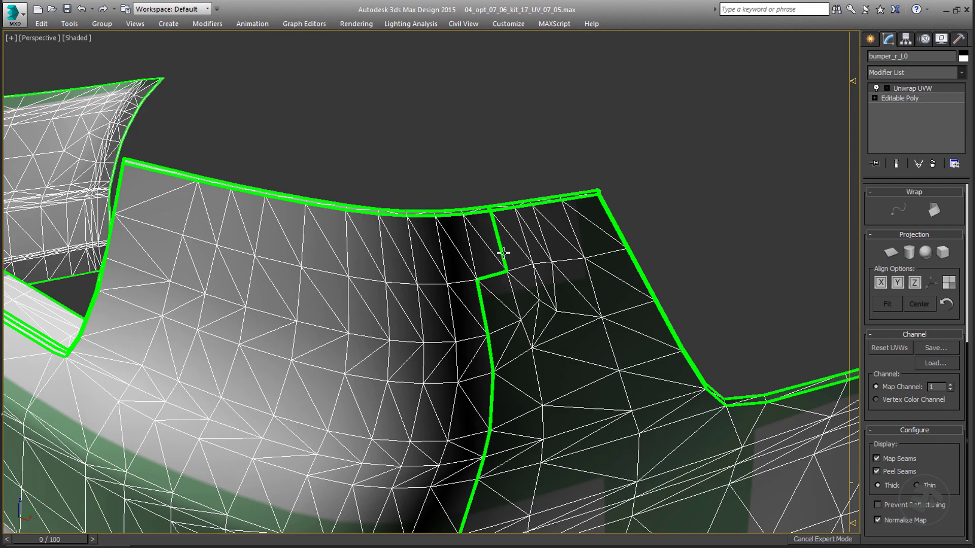
{"action": "middle_click_drag", "start_coordinate": [492, 253], "coordinate": [667, 307], "text": "alt"}
{"action": "middle_click_drag", "start_coordinate": [467, 313], "coordinate": [591, 264]}
{"action": "middle_click_drag", "start_coordinate": [591, 264], "coordinate": [547, 273], "text": "alt"}
{"action": "middle_click_drag", "start_coordinate": [378, 338], "coordinate": [502, 289]}
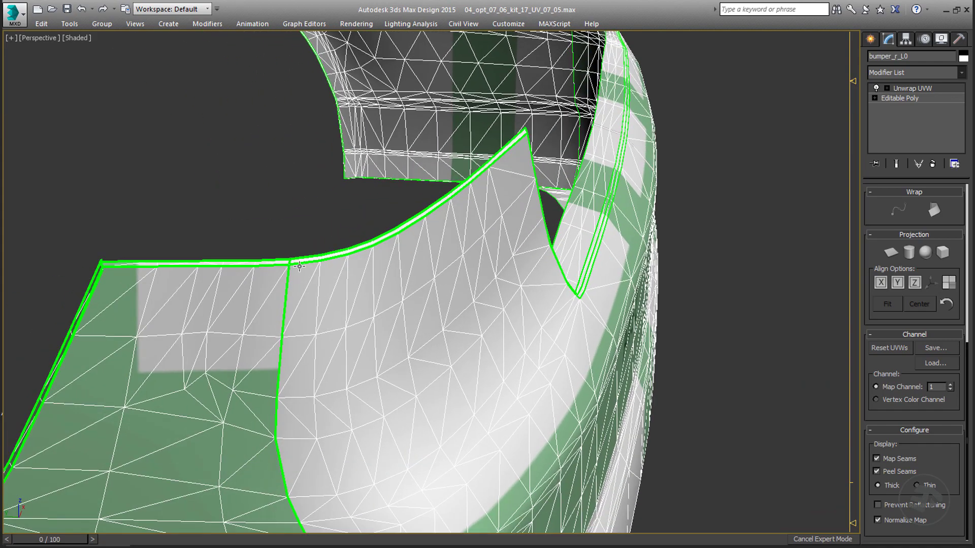
{"action": "scroll", "coordinate": [292, 297], "scroll_direction": "down", "scroll_amount": 6}
{"action": "middle_click_drag", "start_coordinate": [294, 294], "coordinate": [362, 297], "text": "alt"}
{"action": "scroll", "coordinate": [363, 297], "scroll_direction": "up", "scroll_amount": 4}
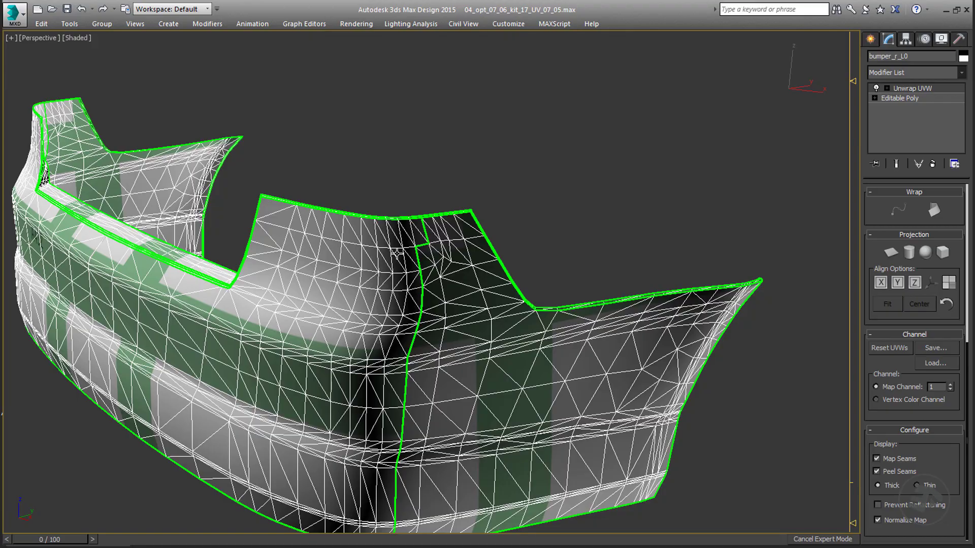
Step: Display the bumper in wireframe and inspect the notch in the UV seam at its corner
{"action": "key", "text": "F3"}
{"action": "middle_click_drag", "start_coordinate": [408, 271], "coordinate": [576, 271], "text": "alt"}
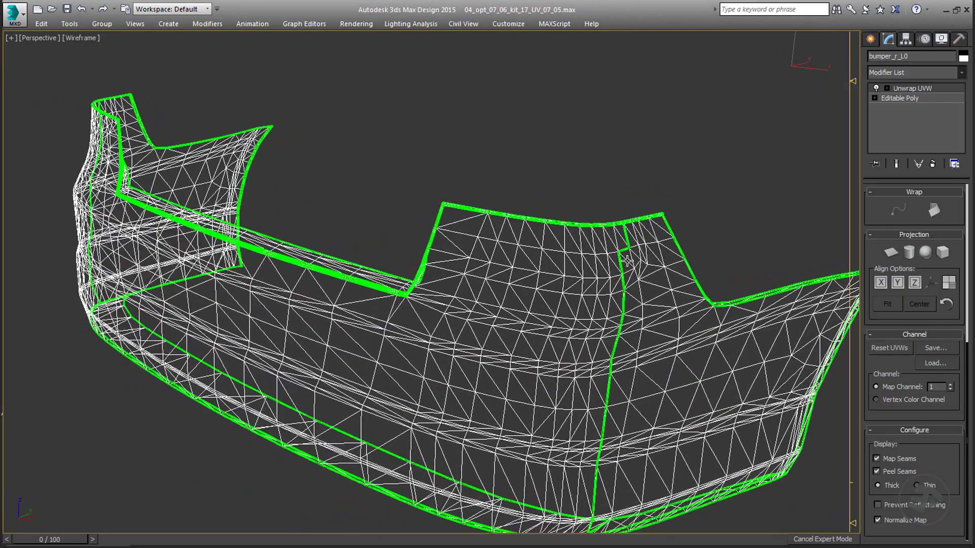
{"action": "scroll", "coordinate": [627, 260], "scroll_direction": "up", "scroll_amount": 3}
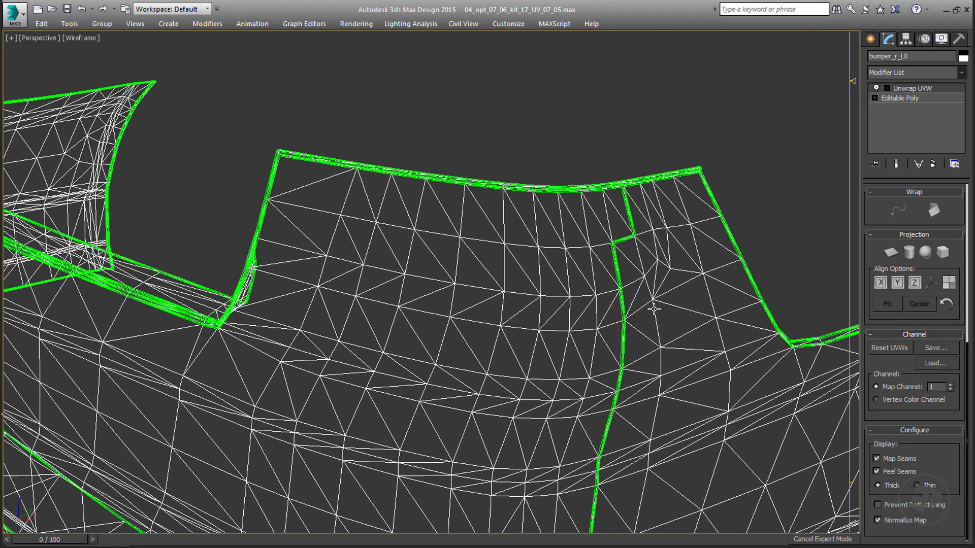
{"action": "mouse_move", "coordinate": [654, 308]}
{"action": "middle_mouse_down", "text": "alt"}
{"action": "mouse_move", "coordinate": [653, 289]}
{"action": "mouse_move", "coordinate": [656, 311]}
{"action": "middle_mouse_up", "text": "alt"}
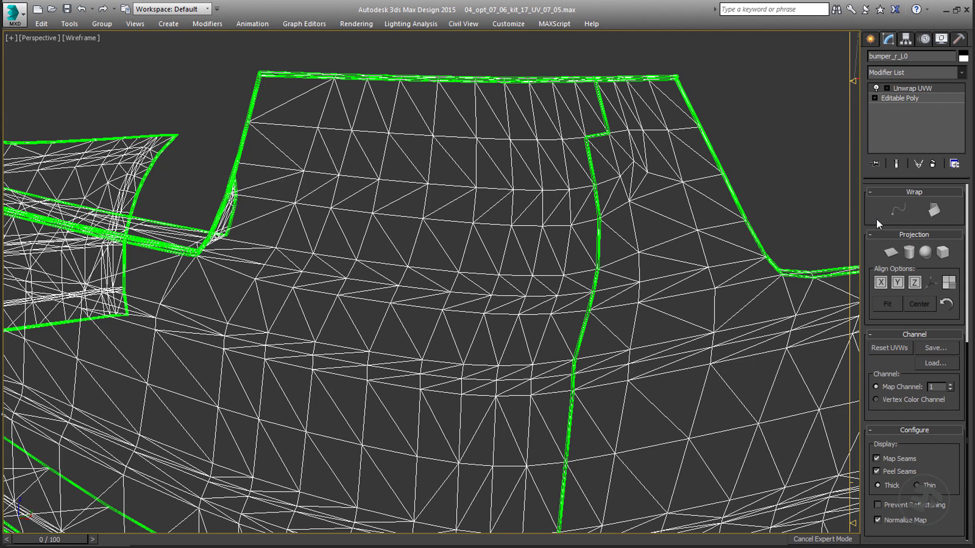
Step: Open the UV editor for the bumper and maximize its window
{"action": "left_click_drag", "start_coordinate": [876, 218], "coordinate": [877, 413]}
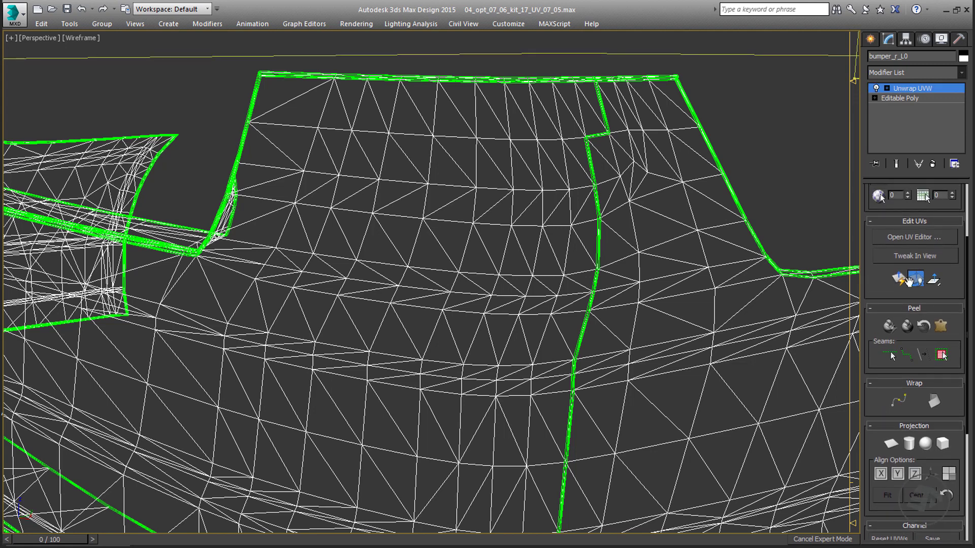
{"action": "left_click", "coordinate": [919, 239]}
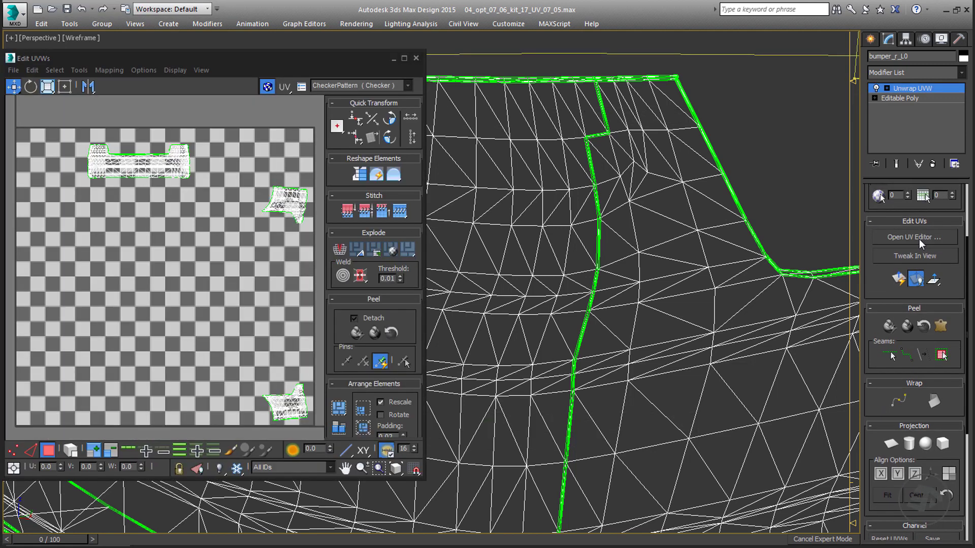
{"action": "left_click", "coordinate": [404, 58]}
{"action": "middle_click_drag", "start_coordinate": [528, 231], "coordinate": [510, 224]}
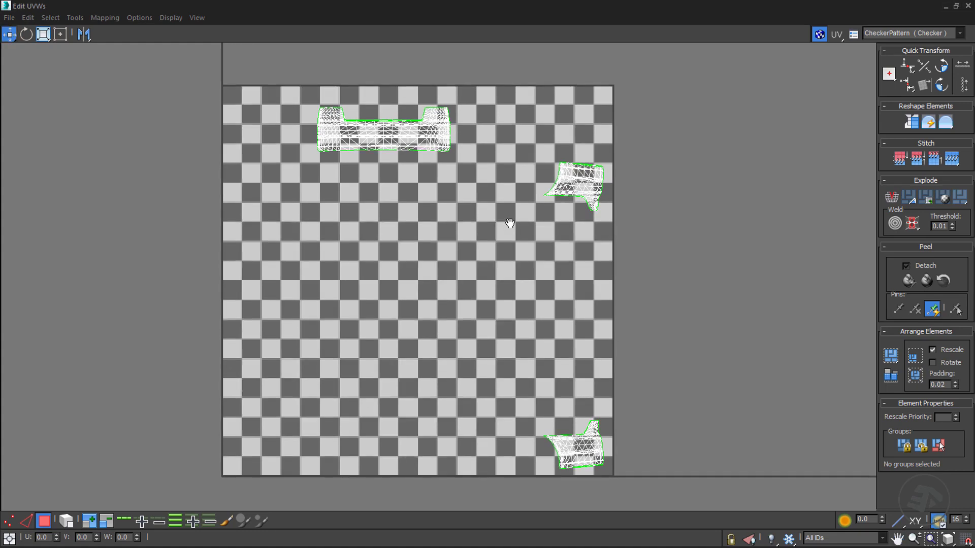
{"action": "left_click", "coordinate": [510, 223]}
Step: Select the thin strip of polygons at the upper right corner of the main bumper shell and break it off
{"action": "scroll", "coordinate": [457, 152], "scroll_direction": "up", "scroll_amount": 8}
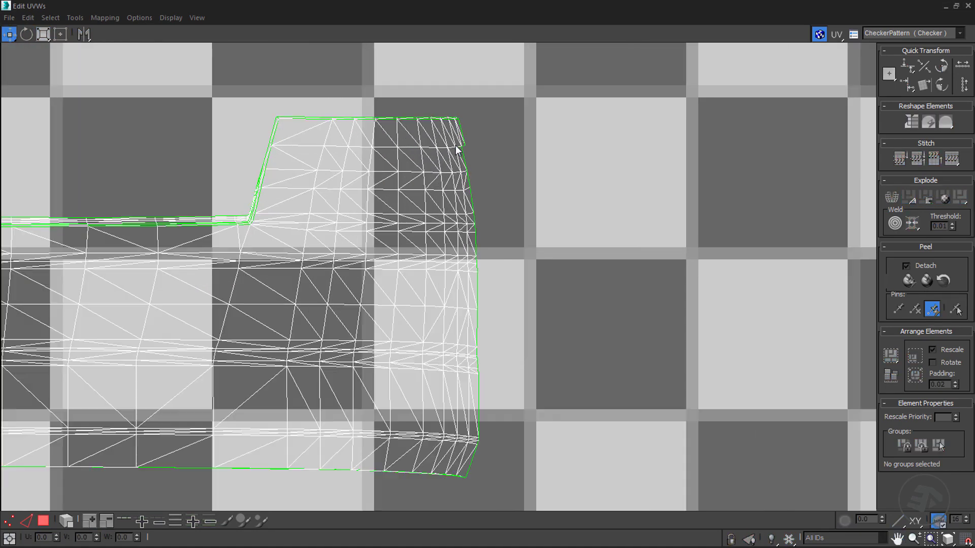
{"action": "scroll", "coordinate": [456, 149], "scroll_direction": "up", "scroll_amount": 5}
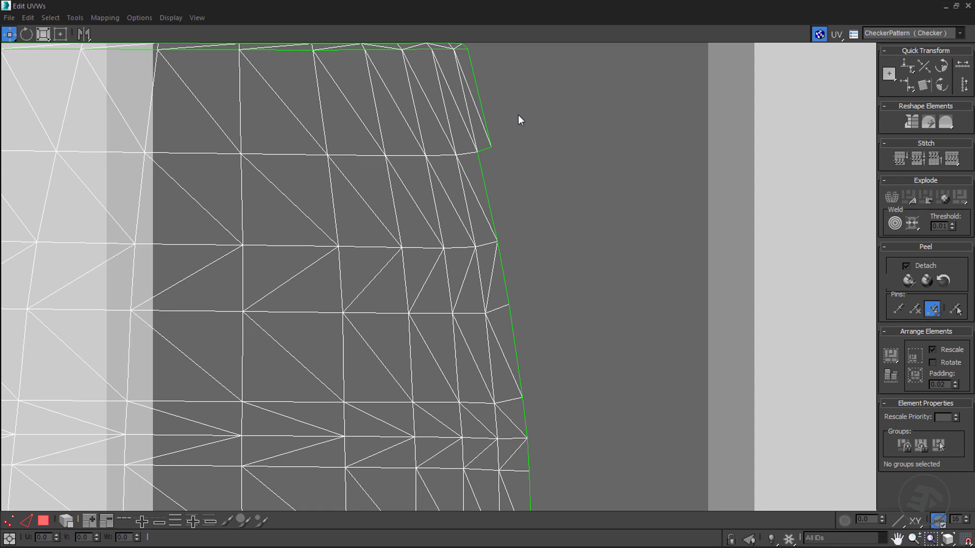
{"action": "middle_click_drag", "start_coordinate": [520, 122], "coordinate": [518, 179]}
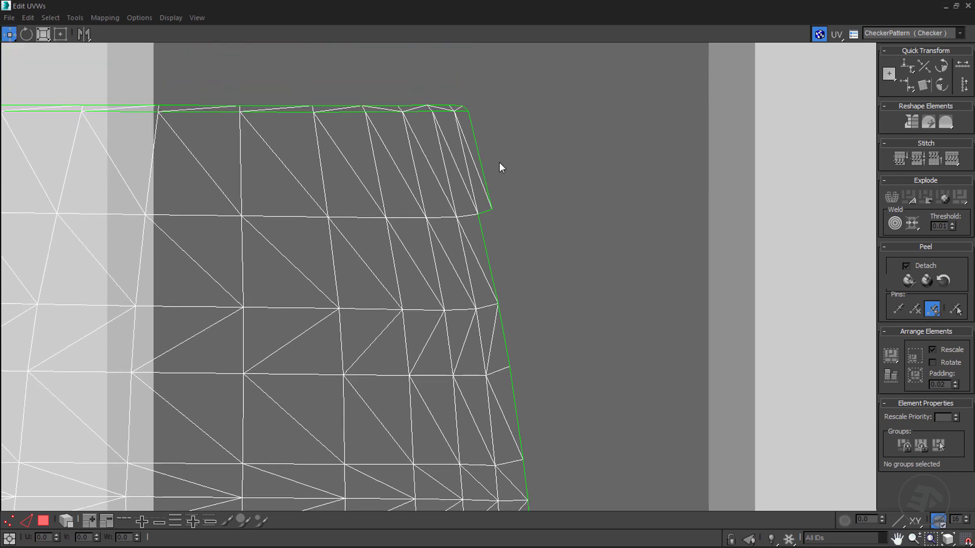
{"action": "left_click_drag", "start_coordinate": [474, 184], "coordinate": [474, 182]}
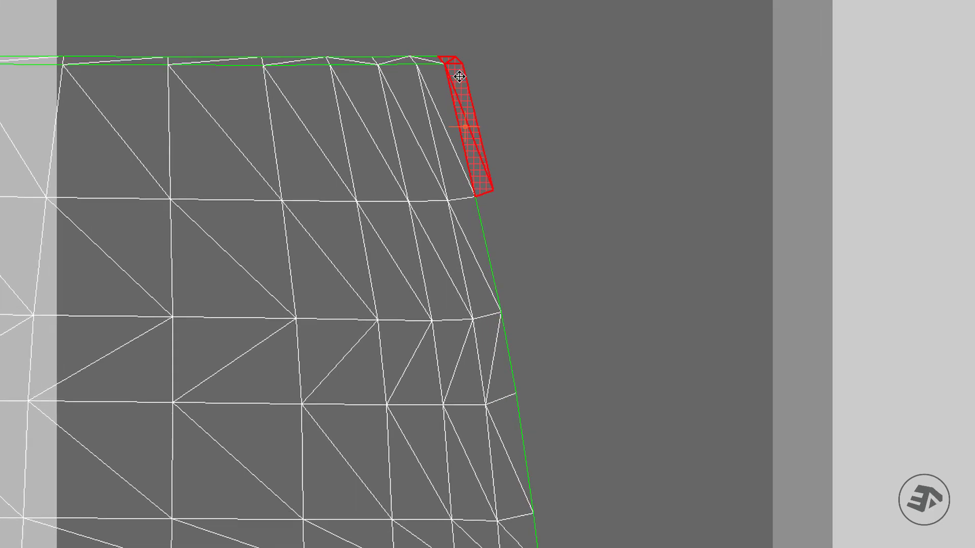
{"action": "right_click", "coordinate": [463, 125]}
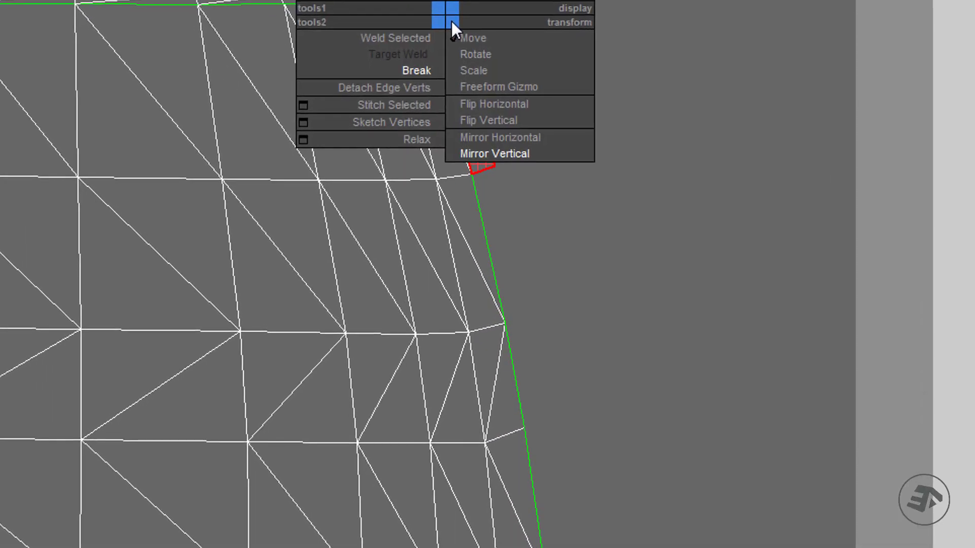
{"action": "left_click", "coordinate": [426, 71]}
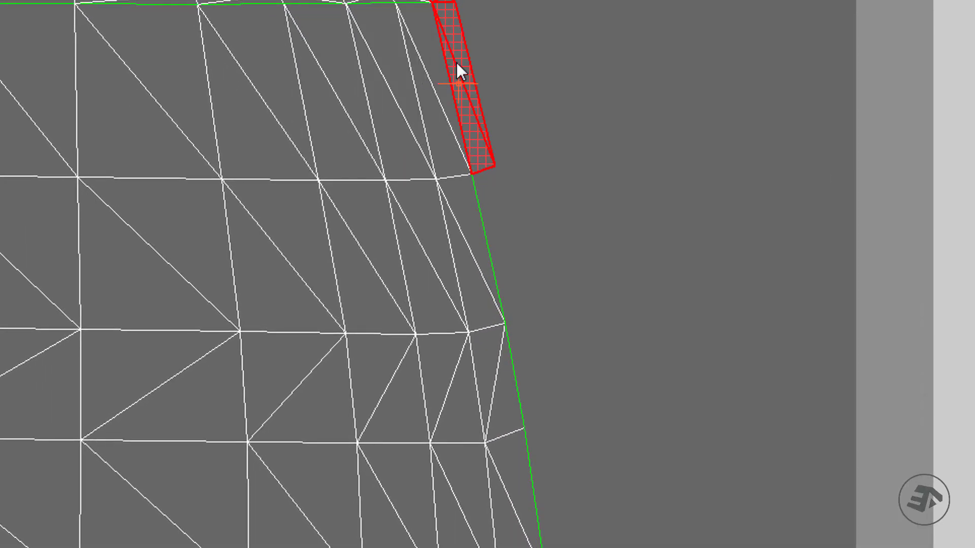
Step: Move the detached strip off to the right of the main bumper shell
{"action": "left_click_drag", "start_coordinate": [456, 63], "coordinate": [809, 68]}
{"action": "scroll", "coordinate": [766, 73], "scroll_direction": "down", "scroll_amount": 5}
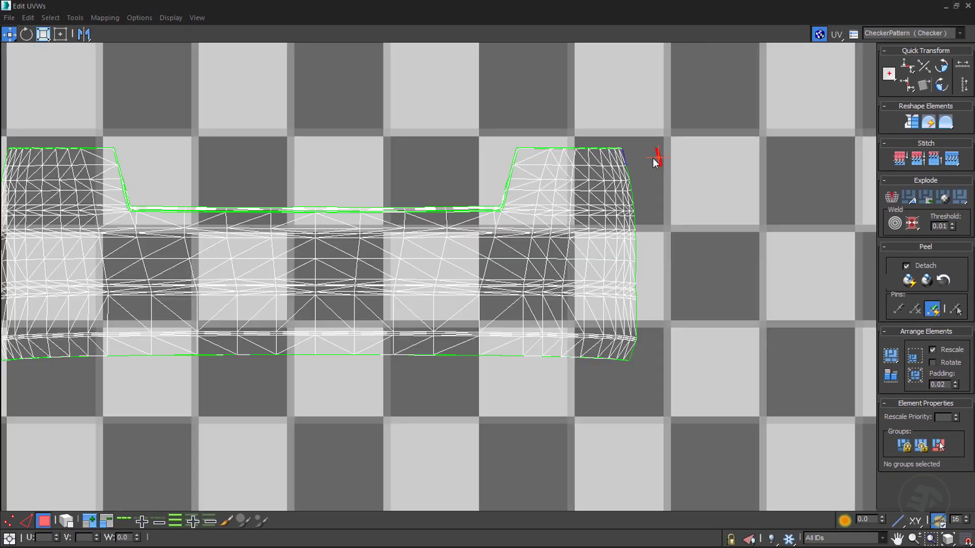
{"action": "scroll", "coordinate": [654, 161], "scroll_direction": "down", "scroll_amount": 2}
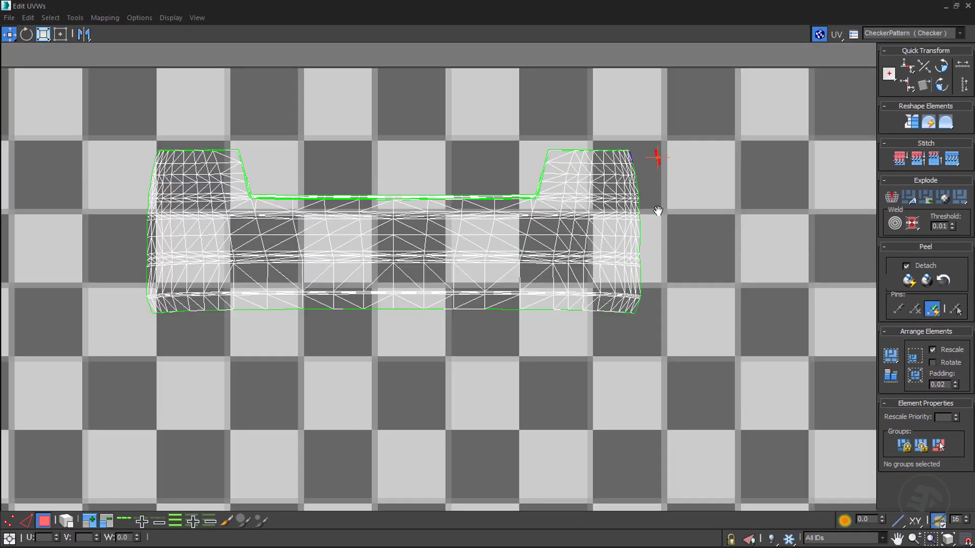
{"action": "middle_click_drag", "start_coordinate": [654, 162], "coordinate": [517, 142]}
{"action": "scroll", "coordinate": [517, 142], "scroll_direction": "down", "scroll_amount": 5}
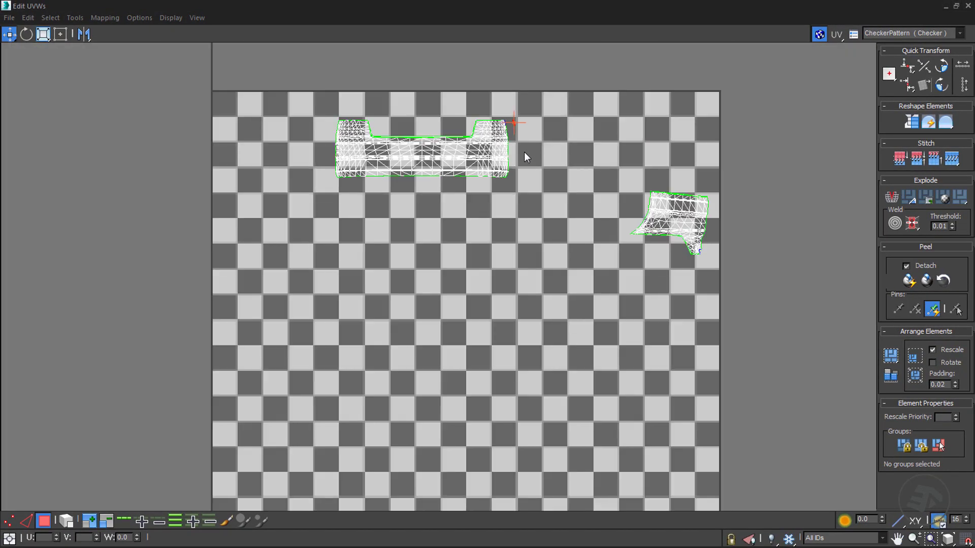
{"action": "middle_click_drag", "start_coordinate": [653, 251], "coordinate": [535, 256]}
{"action": "scroll", "coordinate": [380, 118], "scroll_direction": "up", "scroll_amount": 5}
{"action": "scroll", "coordinate": [403, 143], "scroll_direction": "up", "scroll_amount": 5}
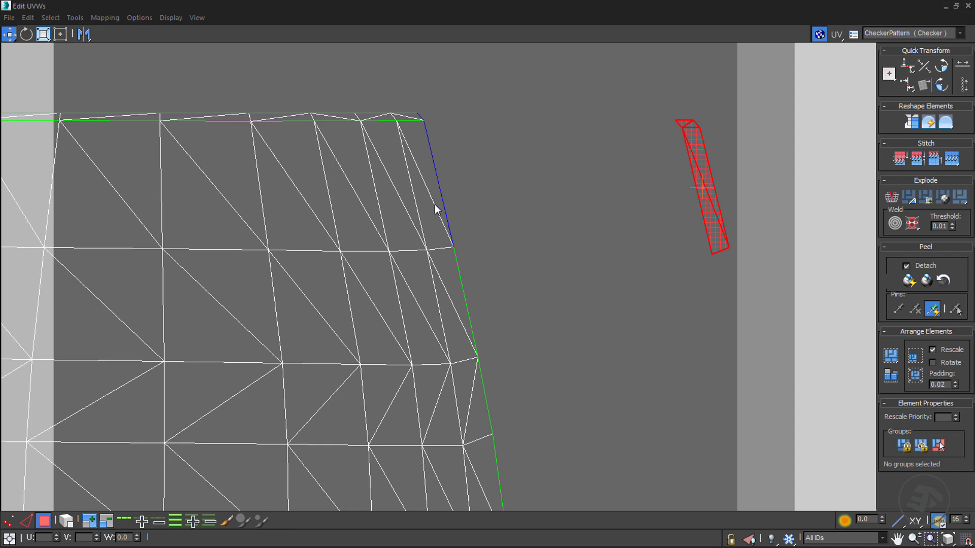
Step: Move the detached strip across the UV layout to just below the notch in the upper side shell
{"action": "scroll", "coordinate": [435, 208], "scroll_direction": "down", "scroll_amount": 5}
{"action": "middle_click_drag", "start_coordinate": [529, 304], "coordinate": [405, 142]}
{"action": "middle_click_drag", "start_coordinate": [657, 320], "coordinate": [437, 235]}
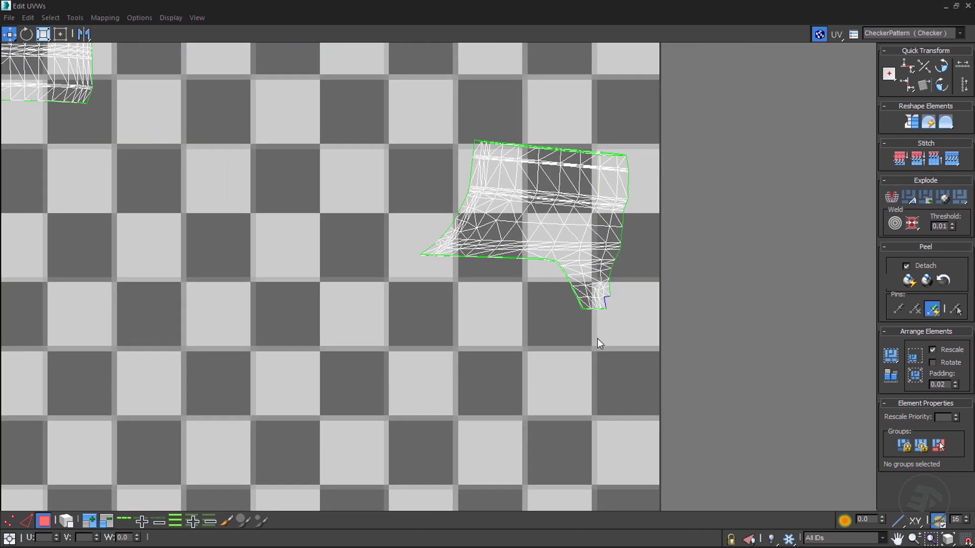
{"action": "scroll", "coordinate": [615, 311], "scroll_direction": "up", "scroll_amount": 5}
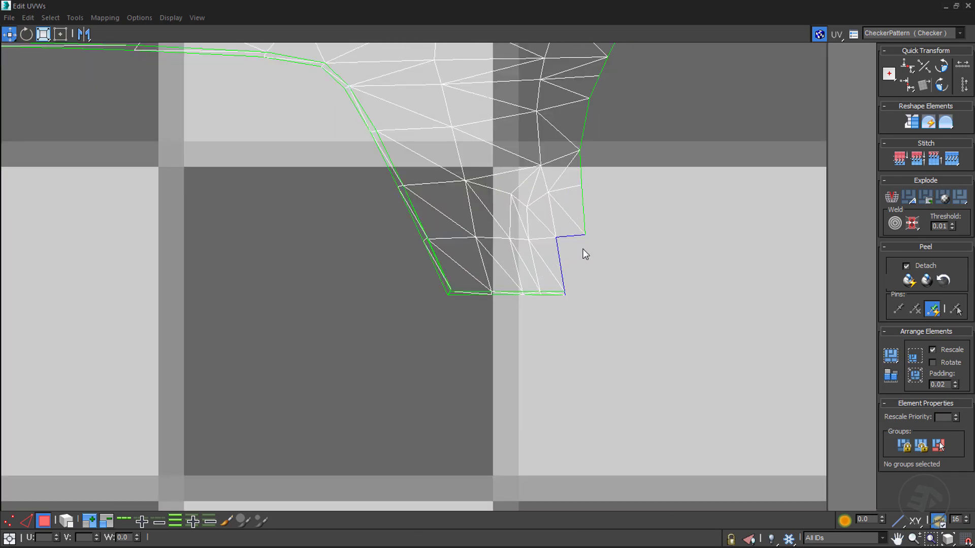
{"action": "scroll", "coordinate": [585, 254], "scroll_direction": "down", "scroll_amount": 8}
{"action": "middle_click_drag", "start_coordinate": [587, 341], "coordinate": [583, 338]}
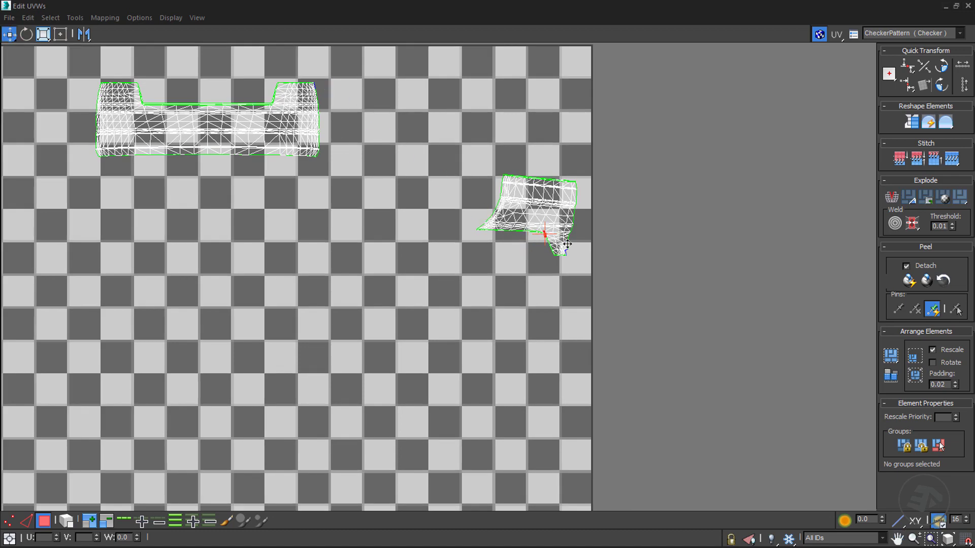
{"action": "left_click", "coordinate": [572, 263]}
{"action": "scroll", "coordinate": [572, 263], "scroll_direction": "up", "scroll_amount": 10}
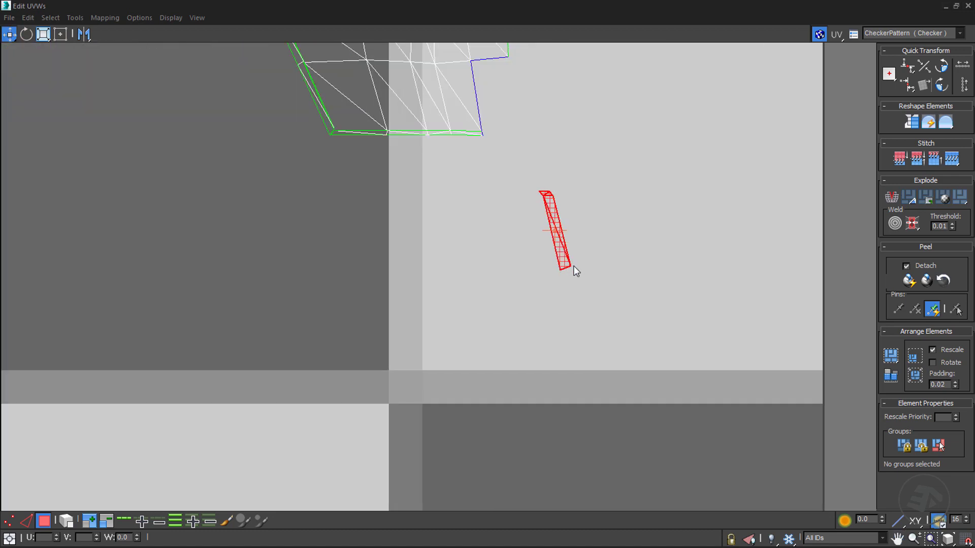
{"action": "scroll", "coordinate": [535, 239], "scroll_direction": "down", "scroll_amount": 6}
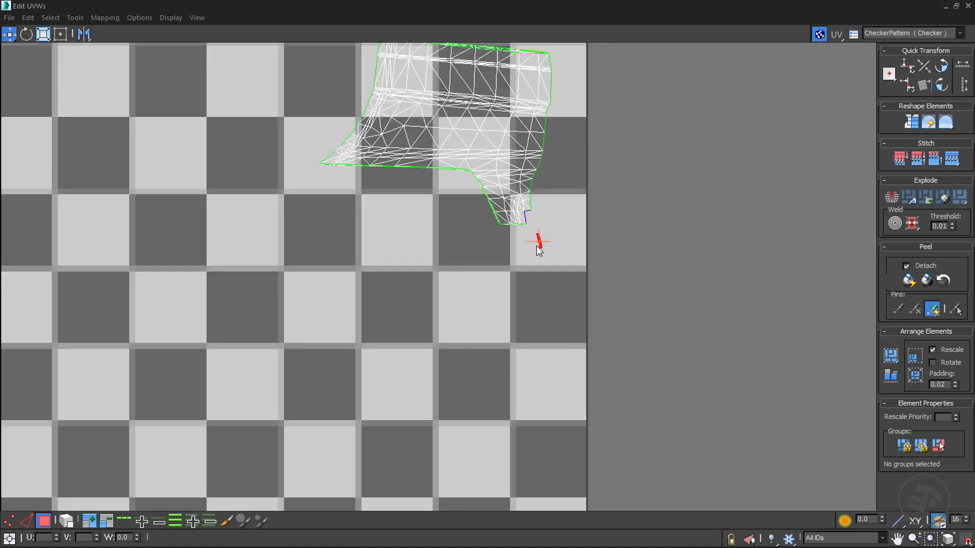
{"action": "middle_click_drag", "start_coordinate": [361, 276], "coordinate": [496, 337]}
{"action": "scroll", "coordinate": [401, 232], "scroll_direction": "down", "scroll_amount": 3}
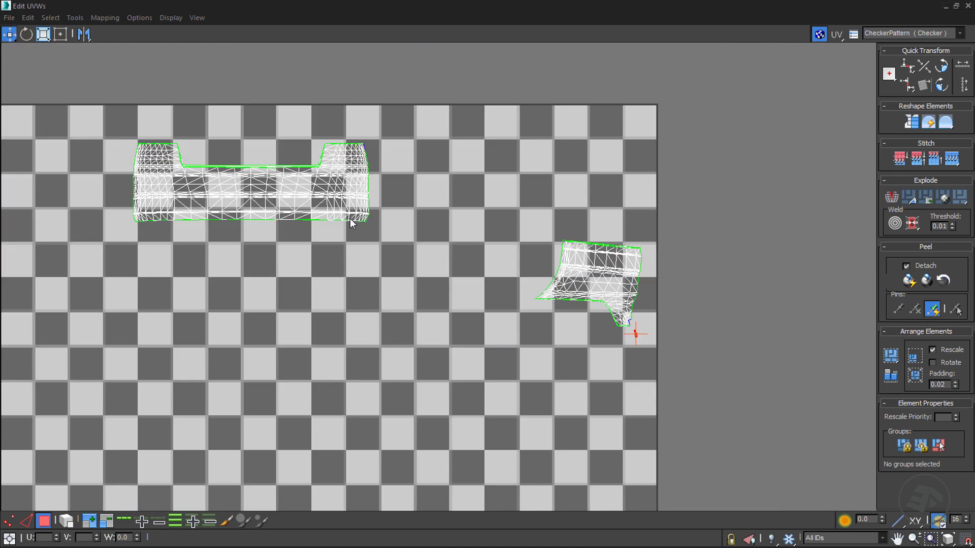
Step: Restore the UV editor window and planar-map the strip aligned to X with Normalize Map turned off
{"action": "left_click", "coordinate": [961, 8]}
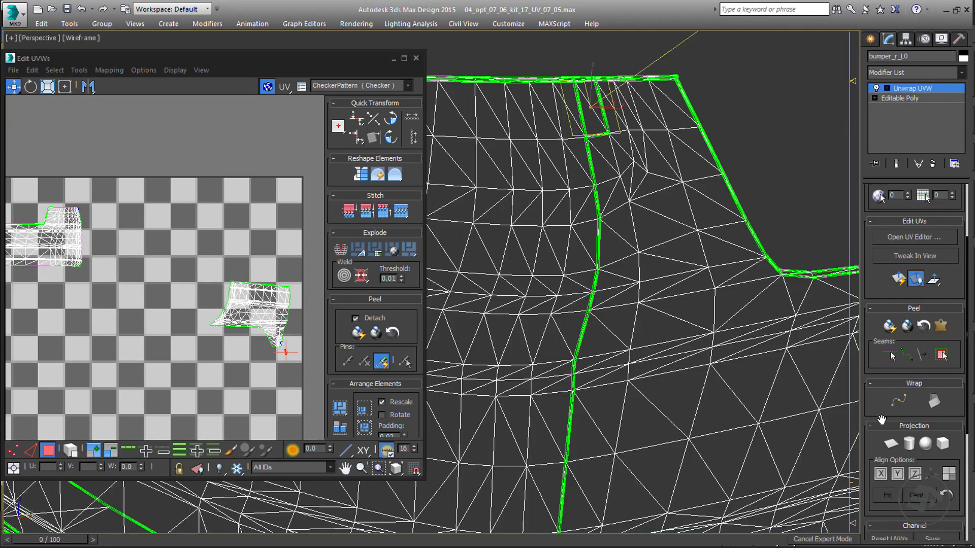
{"action": "left_click_drag", "start_coordinate": [881, 415], "coordinate": [882, 317]}
{"action": "left_click", "coordinate": [891, 345]}
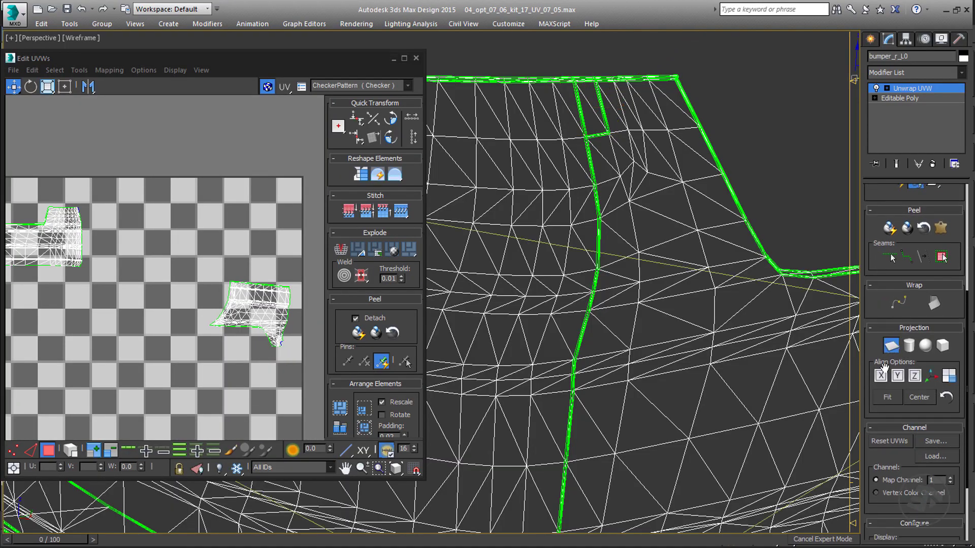
{"action": "left_click", "coordinate": [881, 376]}
{"action": "scroll", "coordinate": [873, 335], "scroll_direction": "down", "scroll_amount": 5}
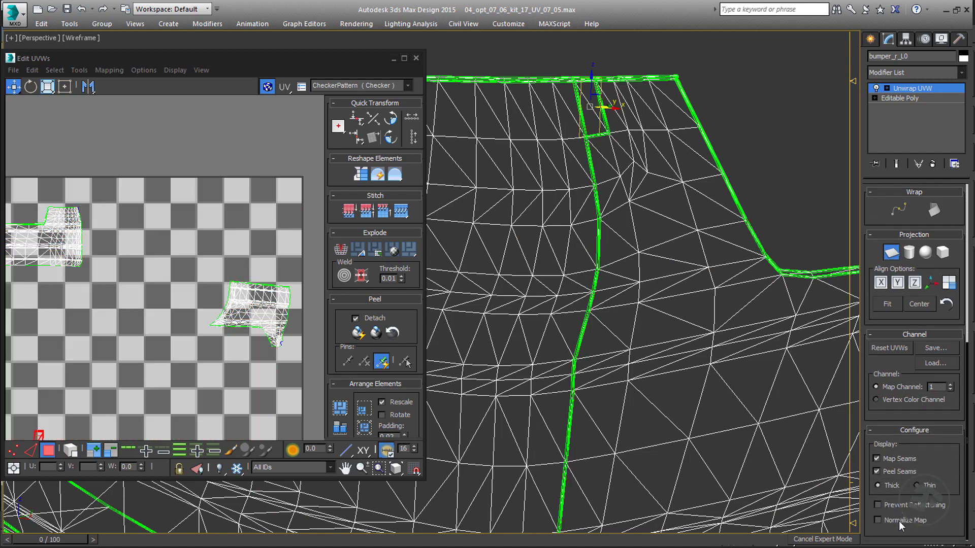
{"action": "left_click", "coordinate": [900, 521]}
{"action": "left_click", "coordinate": [893, 254]}
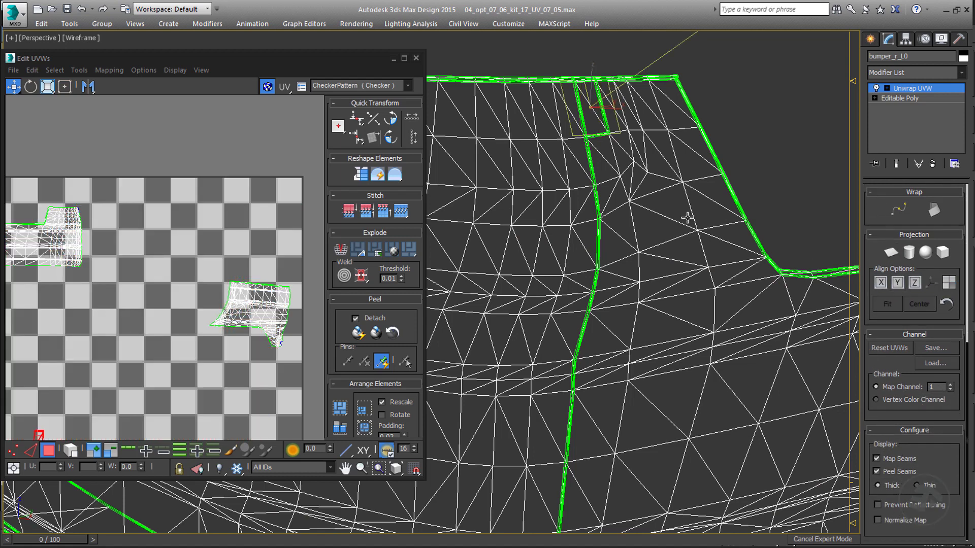
Step: Maximize the UV editor and move the newly projected strip beside the notch of the upper side shell
{"action": "left_click", "coordinate": [404, 58]}
{"action": "middle_click_drag", "start_coordinate": [515, 250], "coordinate": [528, 171]}
{"action": "left_click_drag", "start_coordinate": [332, 351], "coordinate": [653, 234]}
{"action": "scroll", "coordinate": [635, 240], "scroll_direction": "up", "scroll_amount": 5}
{"action": "middle_click_drag", "start_coordinate": [660, 234], "coordinate": [550, 259]}
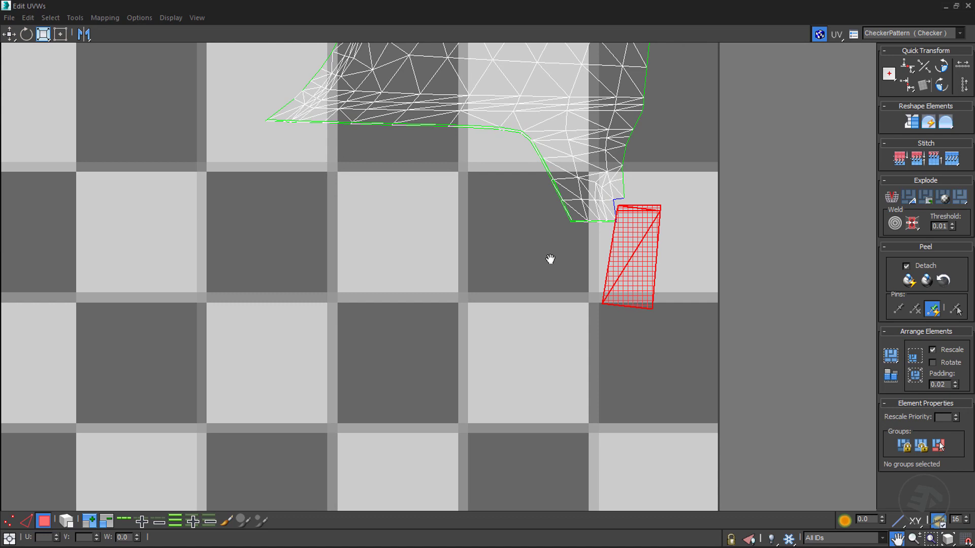
Step: Mirror the strip vertically, place it beside the upper side shell's notch and scale it down to roughly the notch's size
{"action": "right_click", "coordinate": [621, 240]}
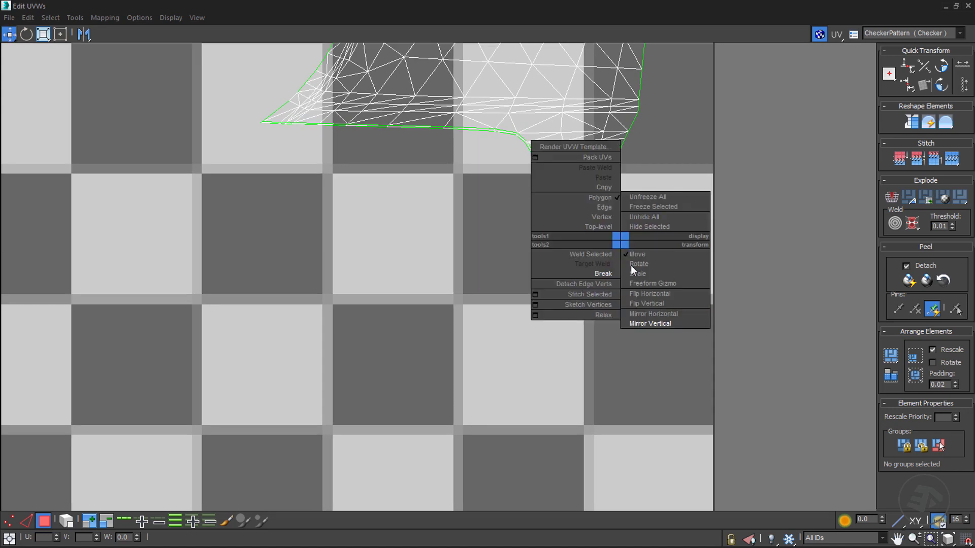
{"action": "left_click", "coordinate": [652, 323]}
{"action": "left_click_drag", "start_coordinate": [645, 264], "coordinate": [675, 254]}
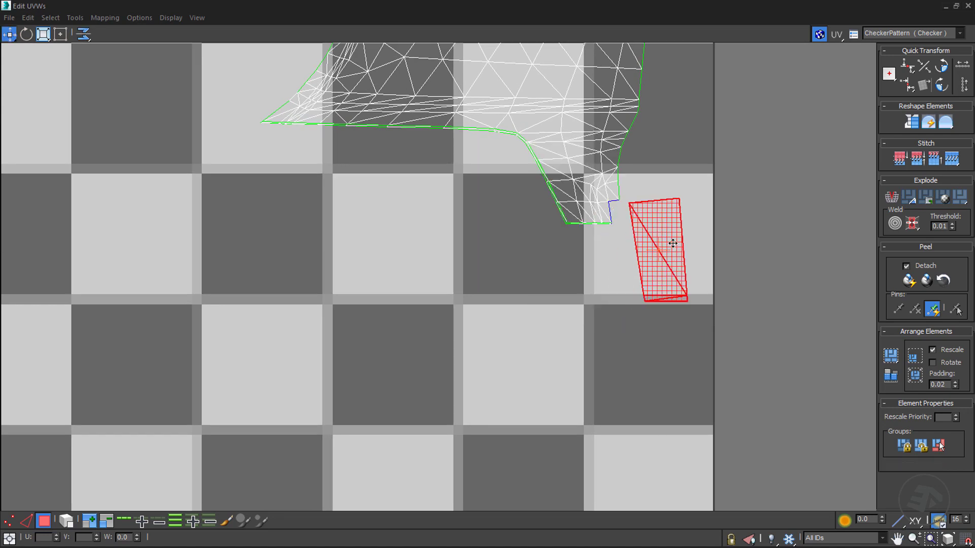
{"action": "left_click", "coordinate": [43, 36]}
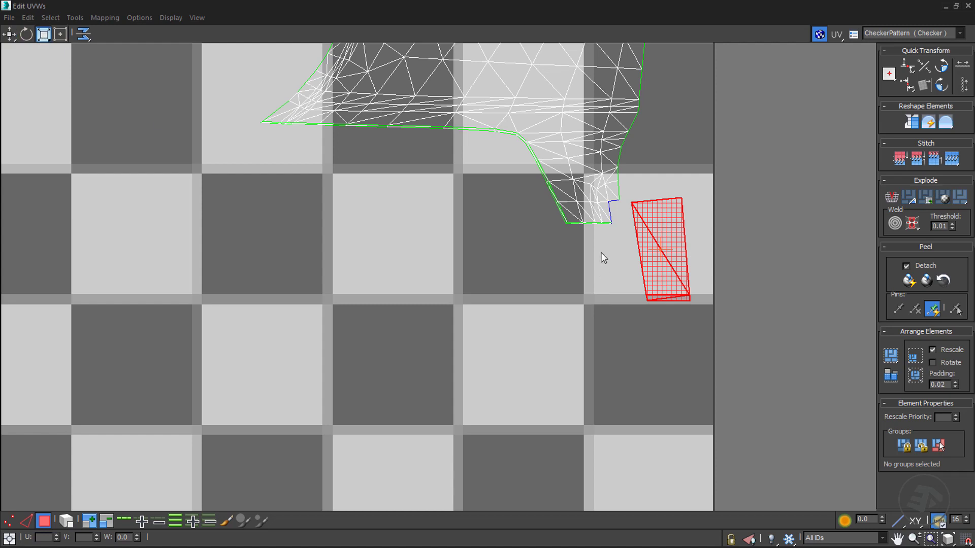
{"action": "left_click_drag", "start_coordinate": [660, 240], "coordinate": [658, 311]}
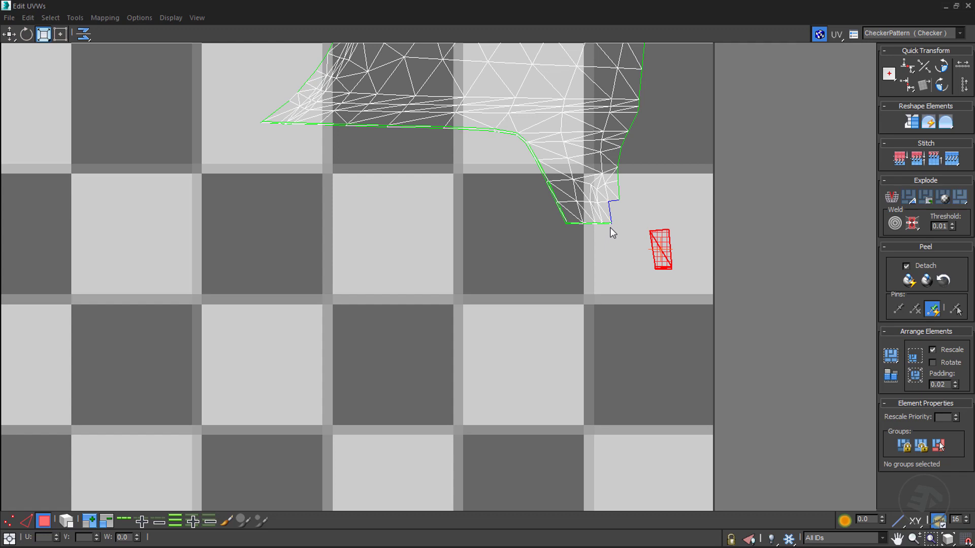
Step: Select the lower side shell in the UV layout and freeze it as a reference
{"action": "scroll", "coordinate": [609, 226], "scroll_direction": "down", "scroll_amount": 10}
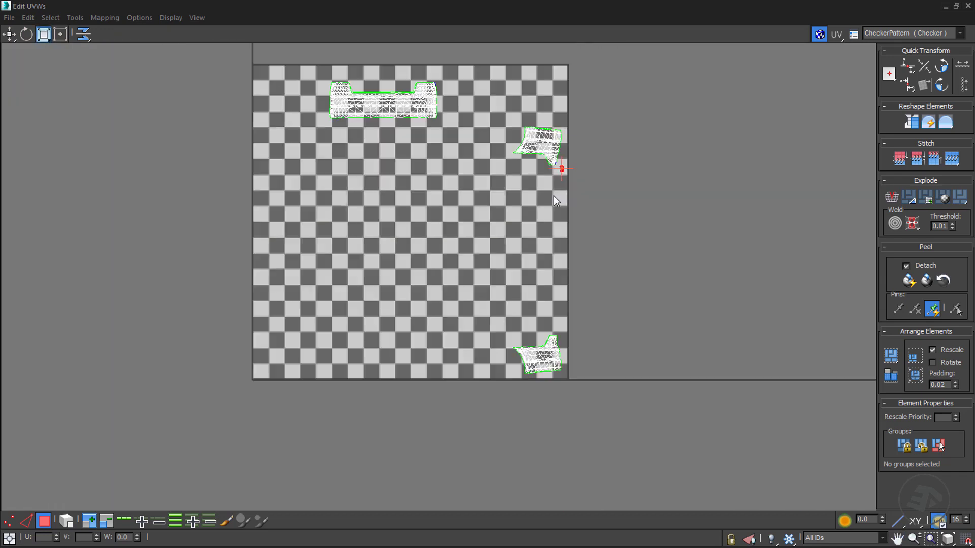
{"action": "middle_click_drag", "start_coordinate": [553, 196], "coordinate": [484, 239]}
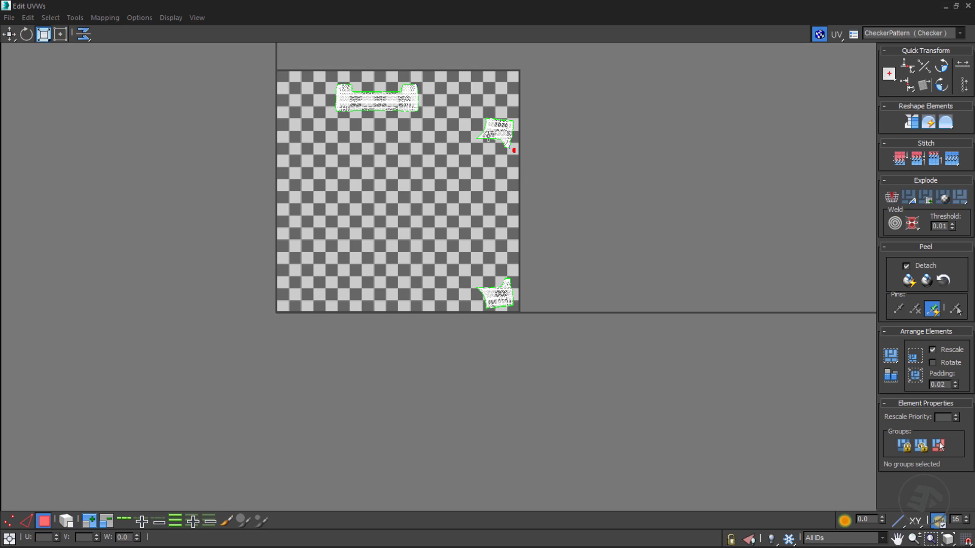
{"action": "scroll", "coordinate": [502, 143], "scroll_direction": "up", "scroll_amount": 10}
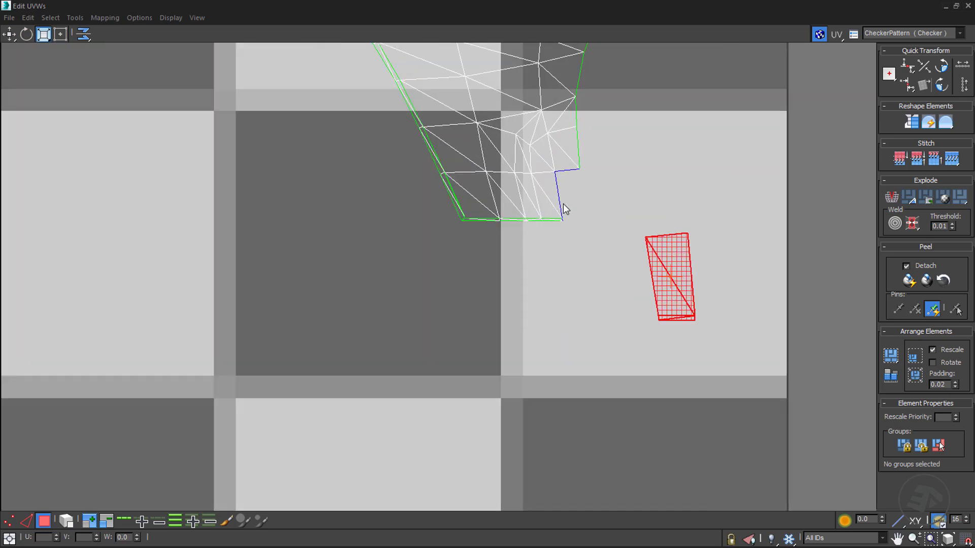
{"action": "scroll", "coordinate": [563, 214], "scroll_direction": "down", "scroll_amount": 6}
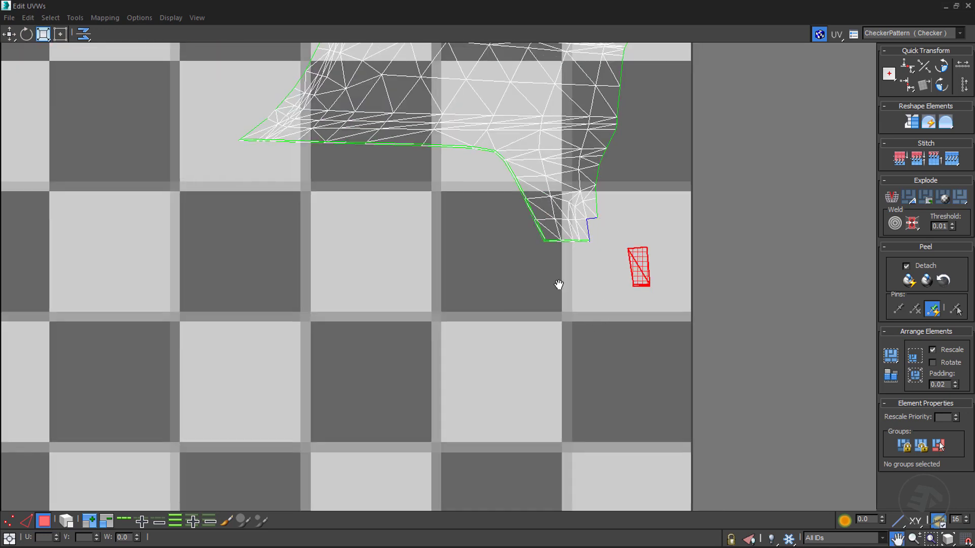
{"action": "scroll", "coordinate": [540, 227], "scroll_direction": "down", "scroll_amount": 7}
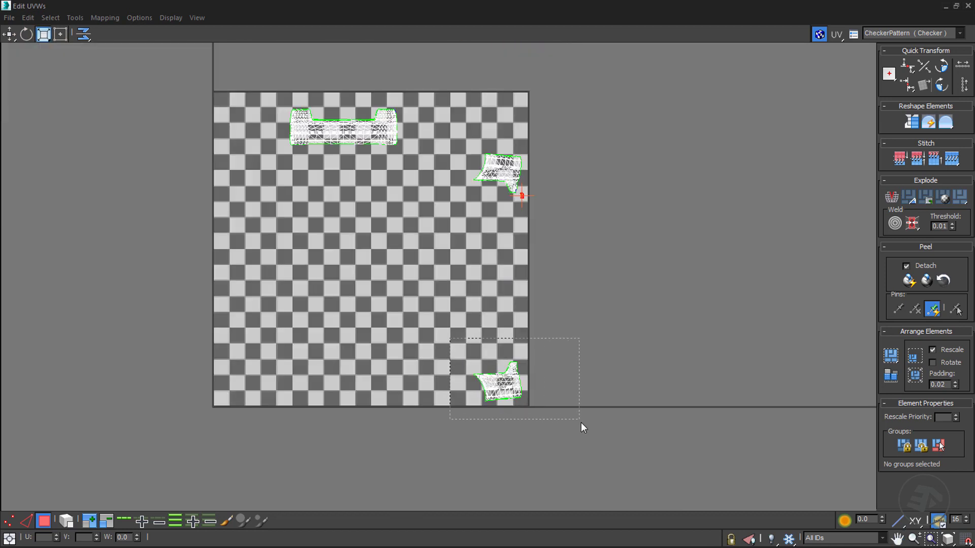
{"action": "left_click_drag", "start_coordinate": [580, 423], "coordinate": [578, 419]}
{"action": "left_click", "coordinate": [788, 538]}
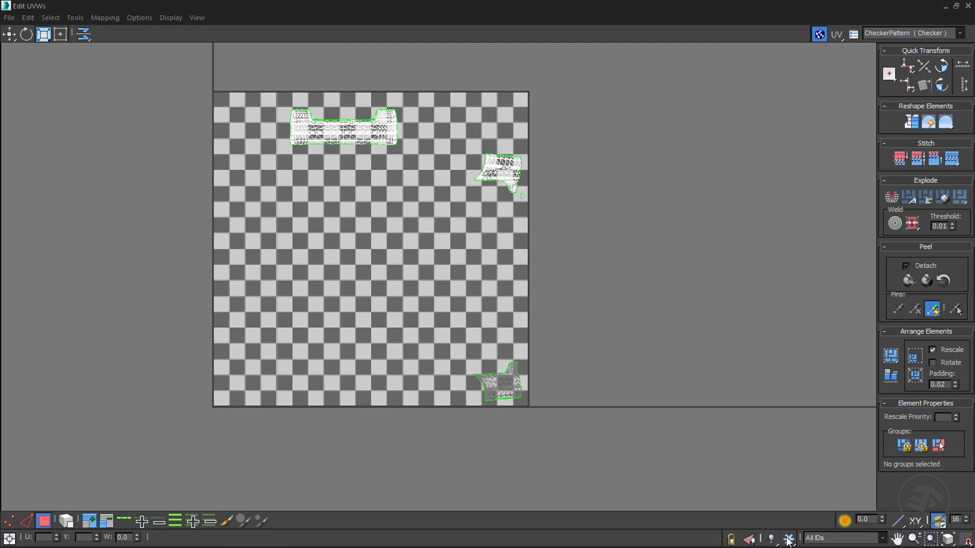
Step: Mirror the small strip vertically and move it down beside the narrow tip of the frozen lower side shell
{"action": "scroll", "coordinate": [520, 191], "scroll_direction": "up", "scroll_amount": 5}
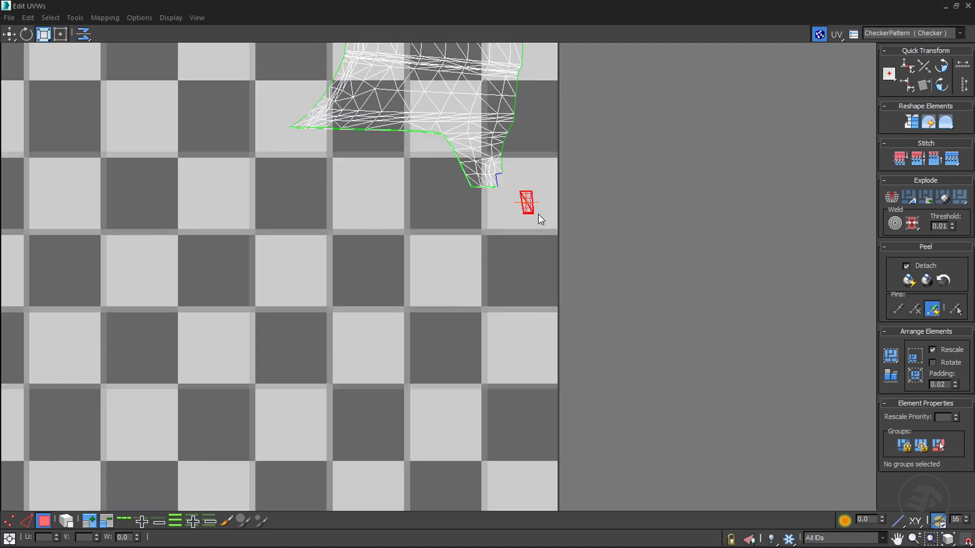
{"action": "right_click", "coordinate": [529, 203]}
{"action": "left_click", "coordinate": [574, 282]}
{"action": "left_click_drag", "start_coordinate": [527, 208], "coordinate": [552, 386]}
{"action": "left_click_drag", "start_coordinate": [526, 205], "coordinate": [537, 455]}
{"action": "middle_click_drag", "start_coordinate": [469, 420], "coordinate": [422, 148]}
{"action": "scroll", "coordinate": [422, 152], "scroll_direction": "down", "scroll_amount": 5}
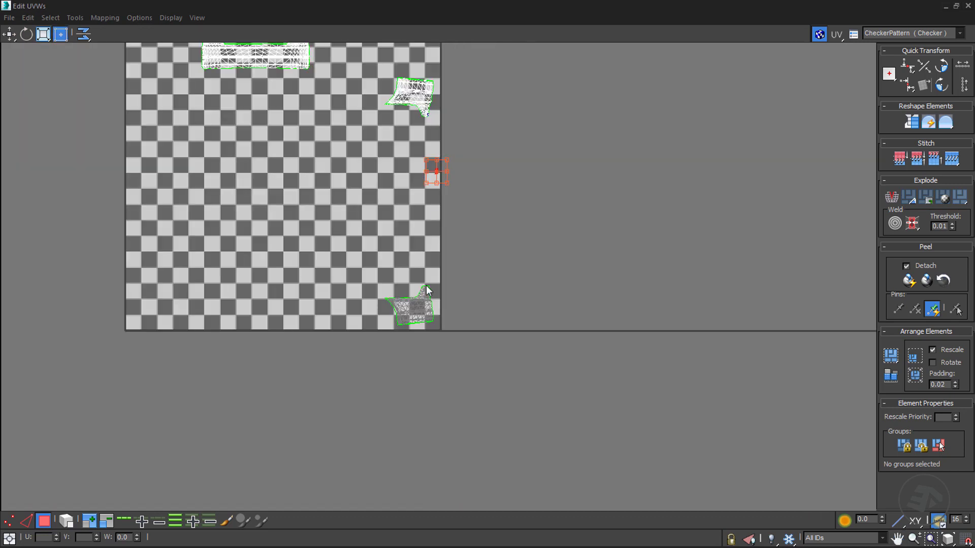
{"action": "scroll", "coordinate": [426, 291], "scroll_direction": "up", "scroll_amount": 4}
{"action": "middle_click_drag", "start_coordinate": [444, 104], "coordinate": [440, 146]}
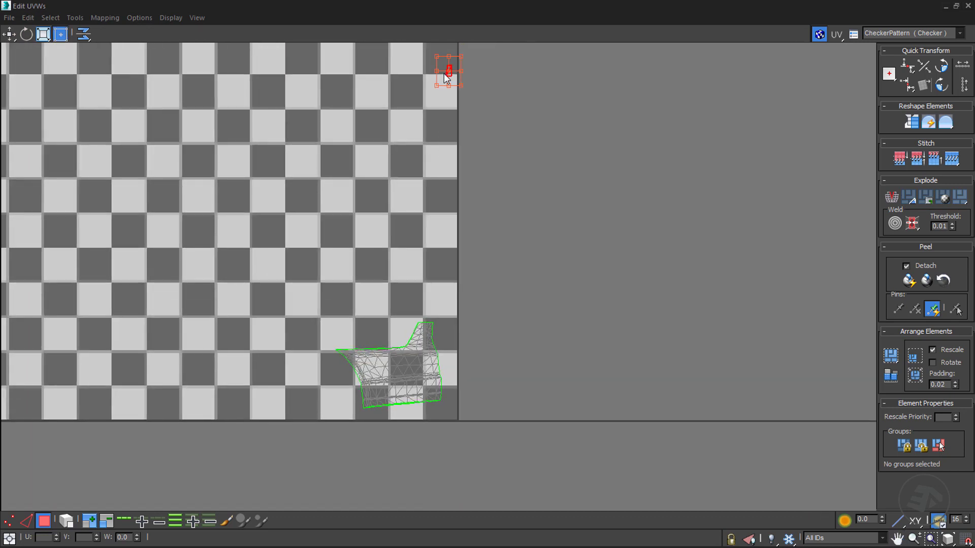
{"action": "left_click_drag", "start_coordinate": [447, 71], "coordinate": [442, 325]}
Step: Move the strip over the upper outer corner of the frozen shell and scale it to match the corner faces
{"action": "scroll", "coordinate": [441, 326], "scroll_direction": "up", "scroll_amount": 8}
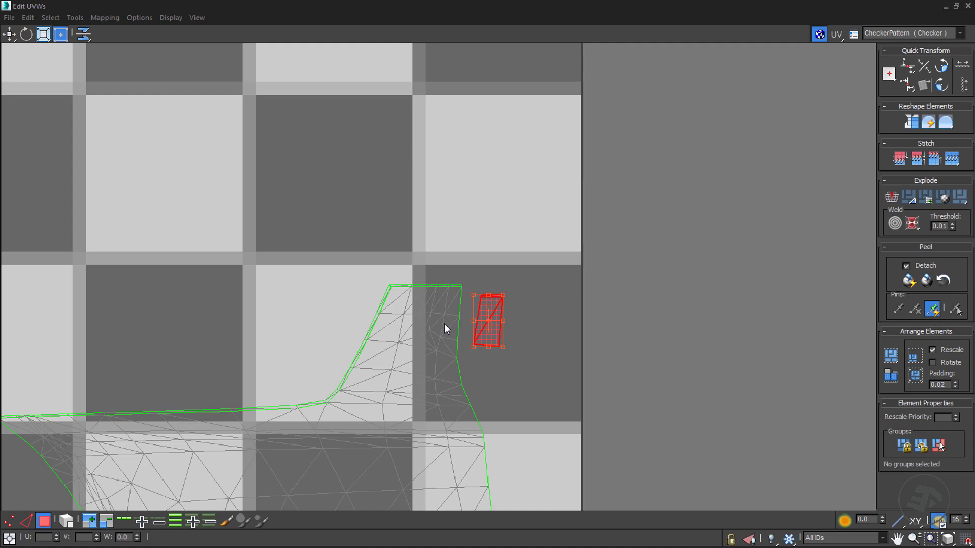
{"action": "left_click_drag", "start_coordinate": [557, 249], "coordinate": [524, 191]}
{"action": "scroll", "coordinate": [517, 236], "scroll_direction": "up", "scroll_amount": 4}
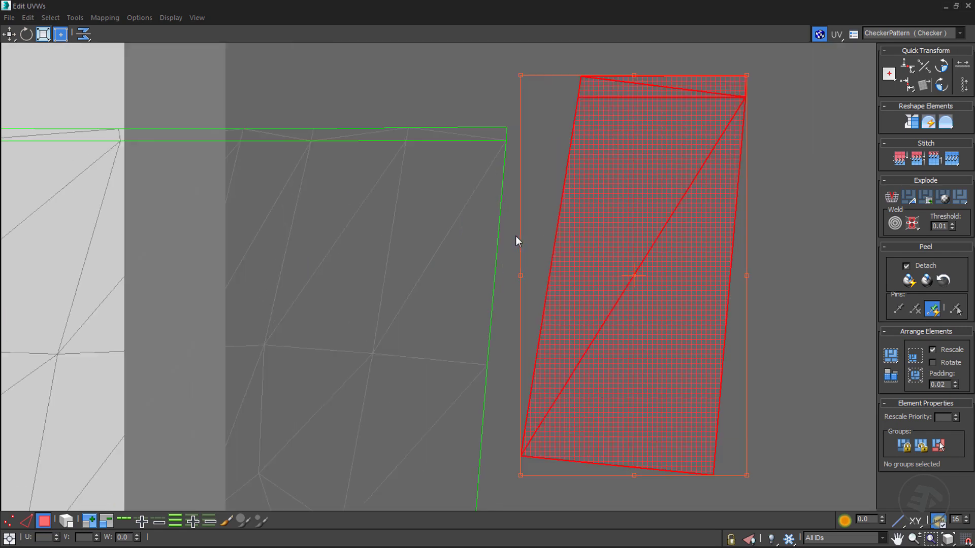
{"action": "scroll", "coordinate": [517, 236], "scroll_direction": "down", "scroll_amount": 2}
{"action": "left_click_drag", "start_coordinate": [597, 246], "coordinate": [452, 266]}
{"action": "left_click", "coordinate": [43, 34]}
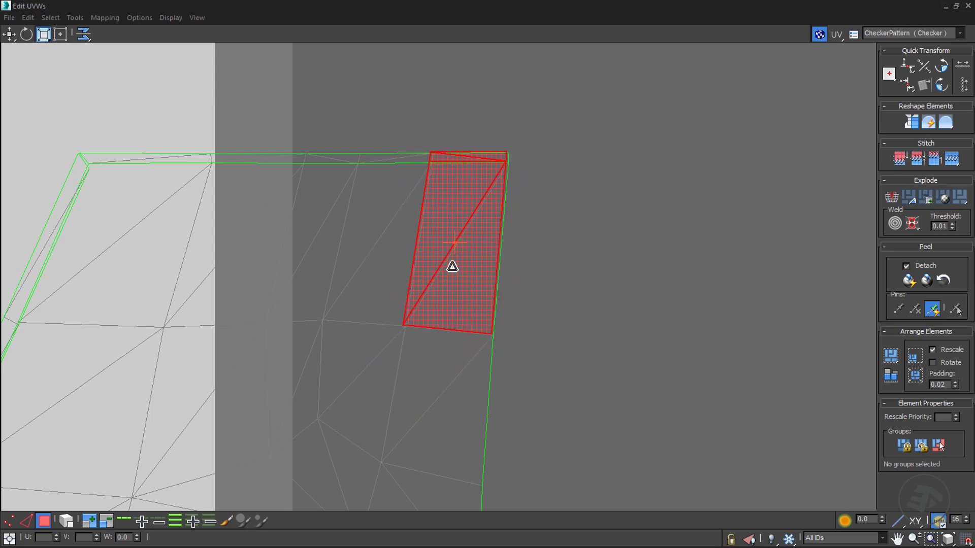
Step: Nudge the strip with the Freeform gizmo so its edges line up closely with the frozen shell's corner borders
{"action": "scroll", "coordinate": [462, 244], "scroll_direction": "up", "scroll_amount": 3}
{"action": "scroll", "coordinate": [286, 164], "scroll_direction": "down", "scroll_amount": 1}
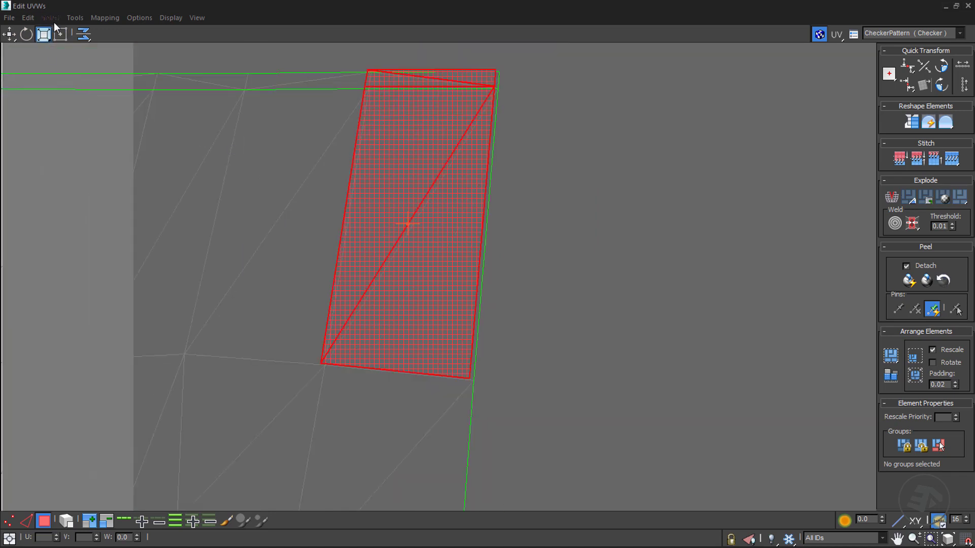
{"action": "left_click", "coordinate": [60, 34]}
{"action": "mouse_move", "coordinate": [417, 139]}
{"action": "left_mouse_down"}
{"action": "mouse_move", "coordinate": [419, 165]}
{"action": "mouse_move", "coordinate": [424, 146]}
{"action": "left_mouse_up"}
{"action": "scroll", "coordinate": [469, 86], "scroll_direction": "up", "scroll_amount": 3}
{"action": "middle_click_drag", "start_coordinate": [530, 150], "coordinate": [525, 196]}
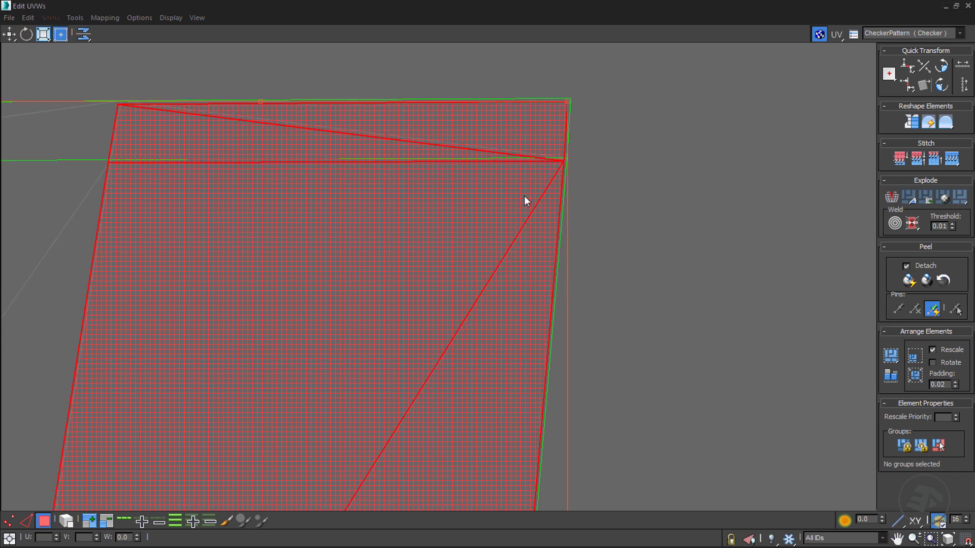
Step: Turn on snapping and snap the strip's four upper vertices to the matching corner vertices of the frozen shell
{"action": "left_click", "coordinate": [12, 521]}
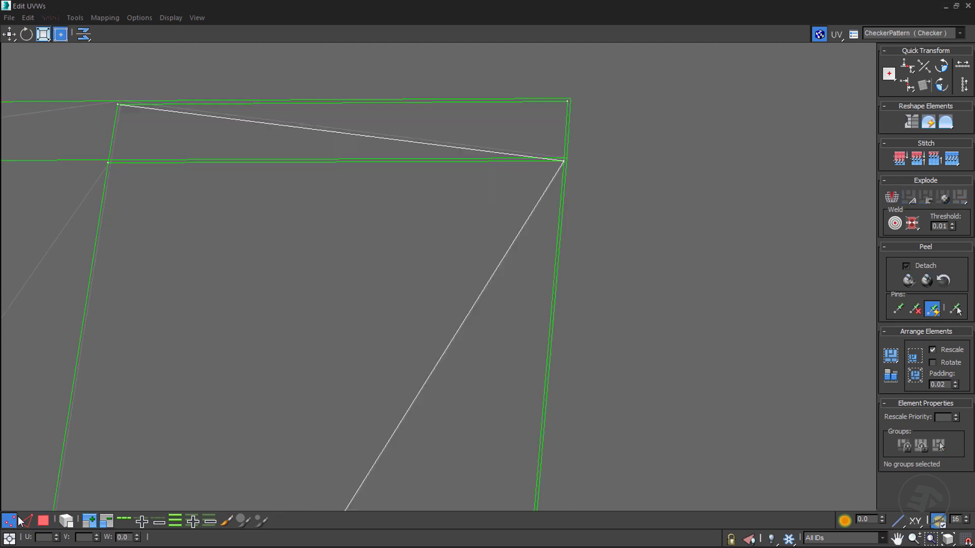
{"action": "left_click", "coordinate": [968, 541]}
{"action": "left_click_drag", "start_coordinate": [542, 109], "coordinate": [543, 108]}
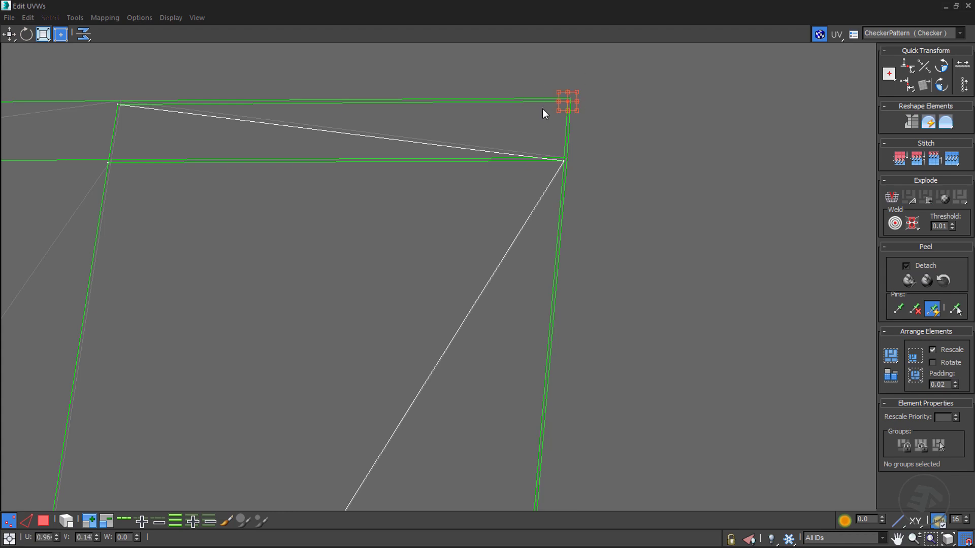
{"action": "left_click", "coordinate": [9, 34]}
{"action": "left_click_drag", "start_coordinate": [568, 102], "coordinate": [563, 100]}
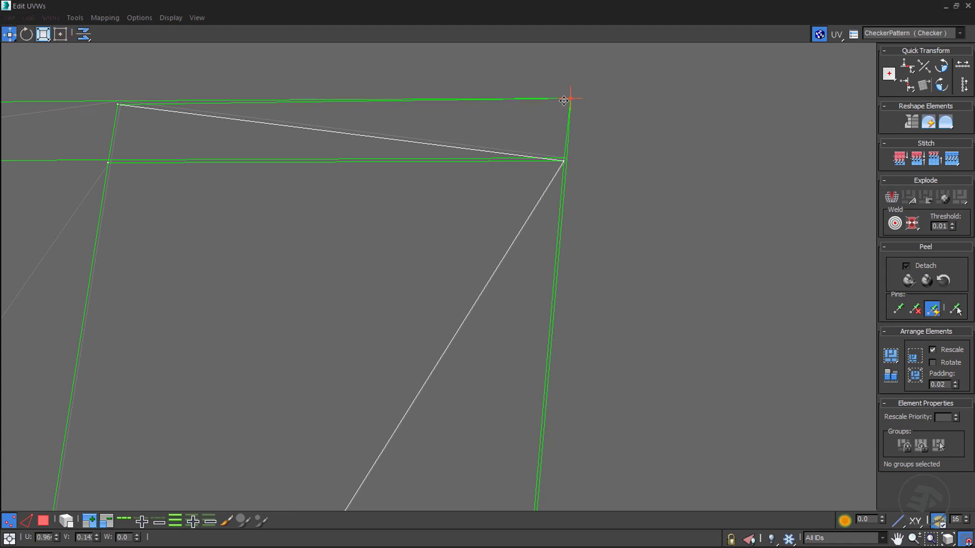
{"action": "left_click_drag", "start_coordinate": [579, 174], "coordinate": [565, 158]}
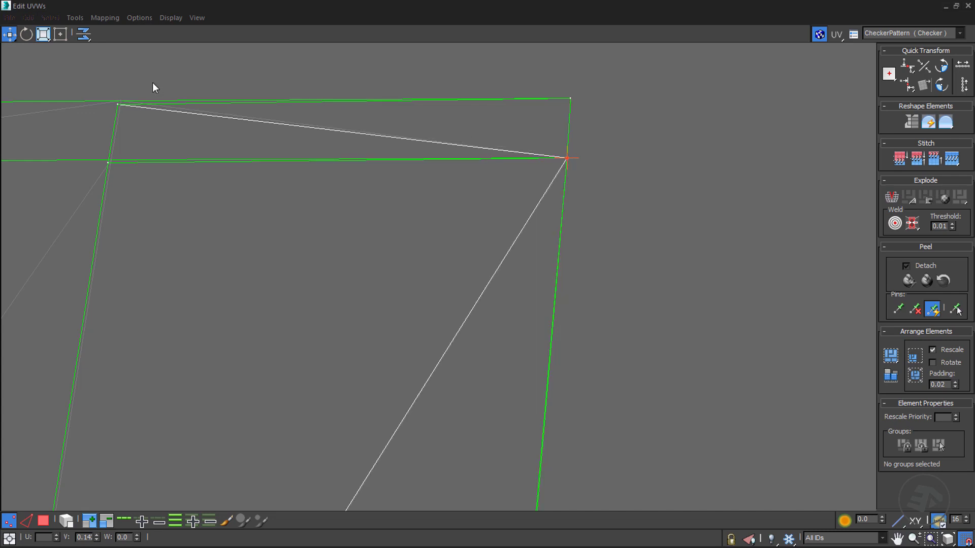
{"action": "left_click_drag", "start_coordinate": [119, 104], "coordinate": [120, 100]}
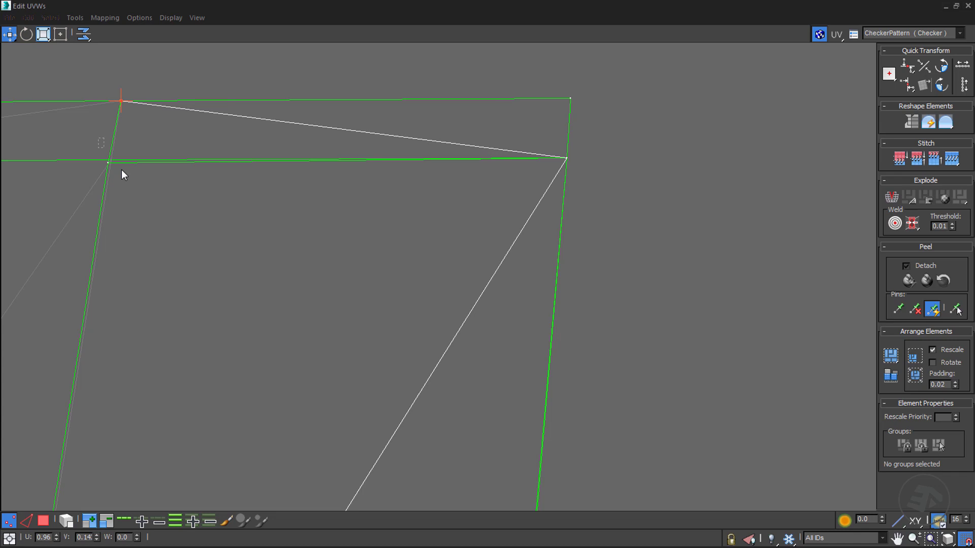
{"action": "left_click_drag", "start_coordinate": [109, 163], "coordinate": [111, 159]}
Step: Snap the strip's two lower vertices to the matching vertices of the frozen shell
{"action": "scroll", "coordinate": [187, 164], "scroll_direction": "down", "scroll_amount": 4}
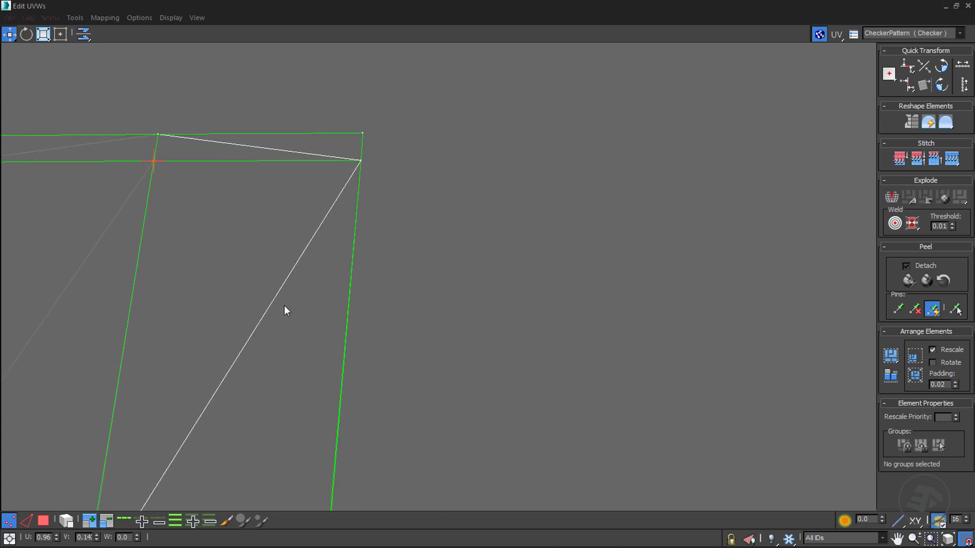
{"action": "middle_click_drag", "start_coordinate": [285, 305], "coordinate": [356, 150]}
{"action": "scroll", "coordinate": [360, 195], "scroll_direction": "down", "scroll_amount": 2}
{"action": "middle_click_drag", "start_coordinate": [353, 353], "coordinate": [368, 300]}
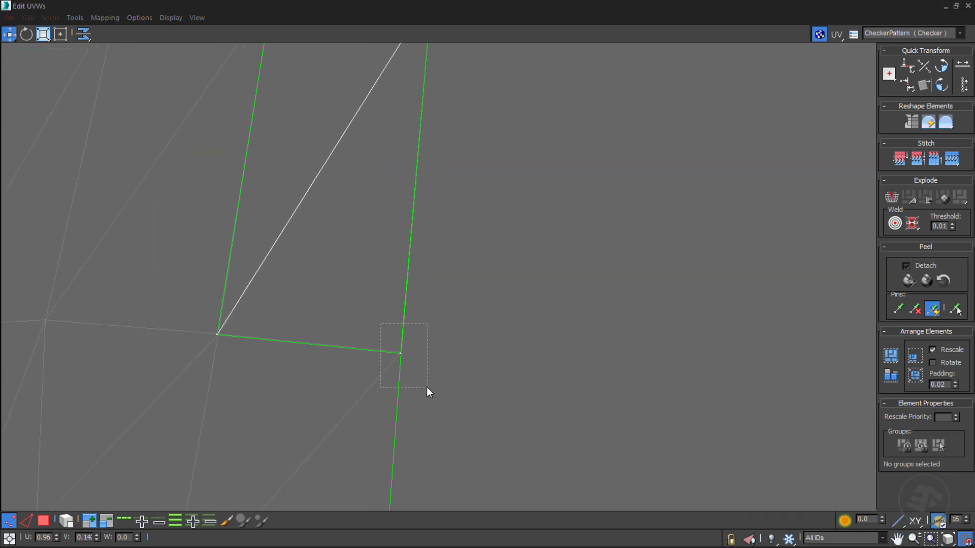
{"action": "left_click_drag", "start_coordinate": [400, 355], "coordinate": [401, 353]}
{"action": "scroll", "coordinate": [298, 281], "scroll_direction": "down", "scroll_amount": 3}
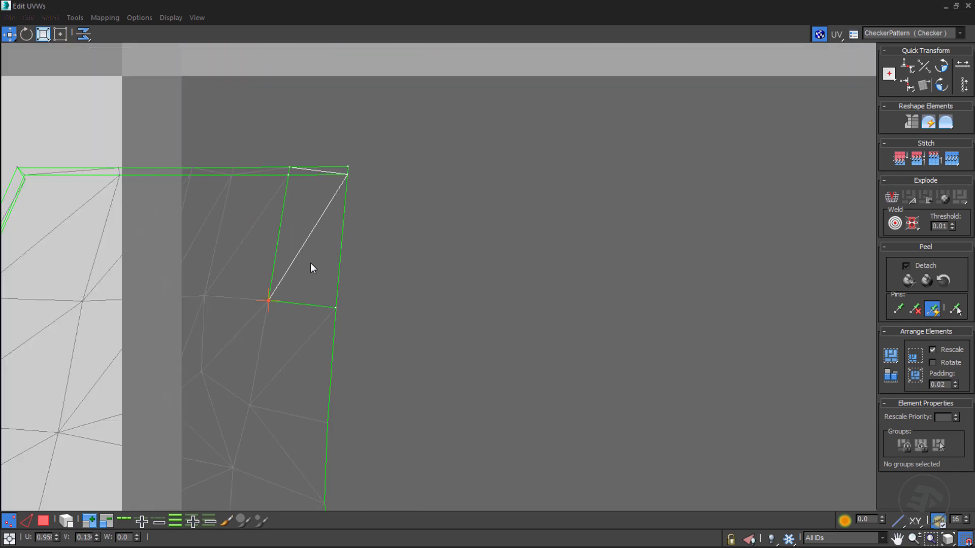
Step: Select the fitted strip's polygons and mirror them vertically
{"action": "key", "text": "3"}
{"action": "left_click", "coordinate": [310, 266]}
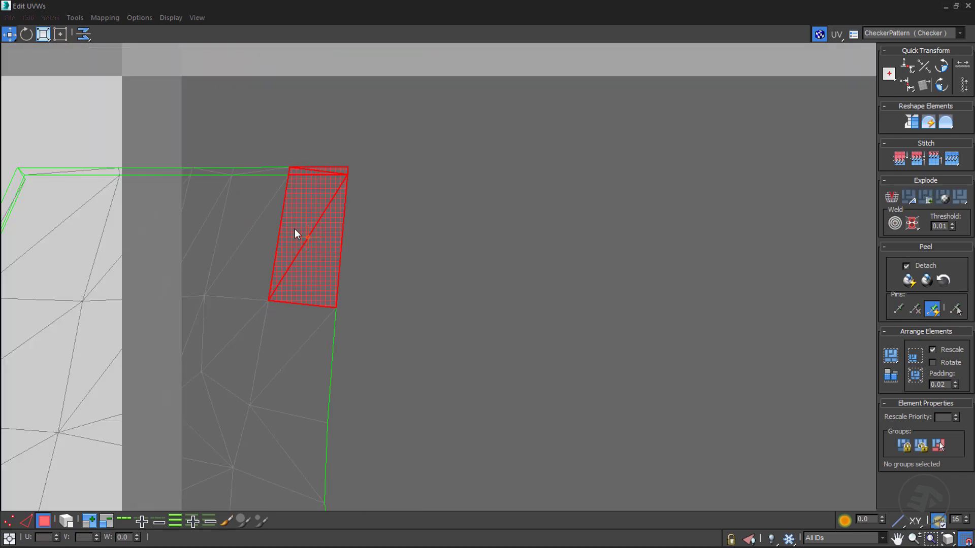
{"action": "right_click", "coordinate": [298, 231]}
{"action": "left_click", "coordinate": [337, 312]}
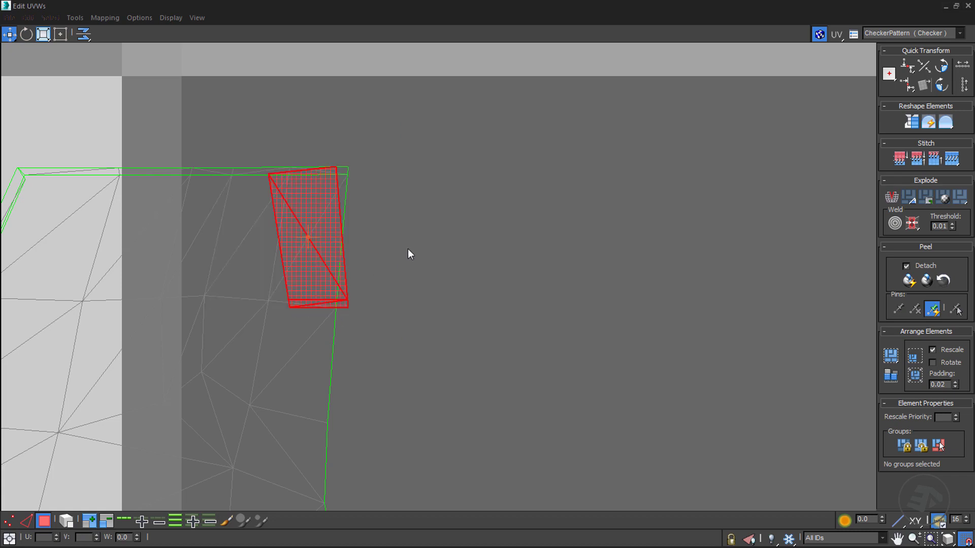
{"action": "middle_click_drag", "start_coordinate": [409, 249], "coordinate": [458, 334]}
Step: Move the mirrored strip up the UV layout to just beside the notch of the upper side shell
{"action": "scroll", "coordinate": [459, 334], "scroll_direction": "down", "scroll_amount": 10}
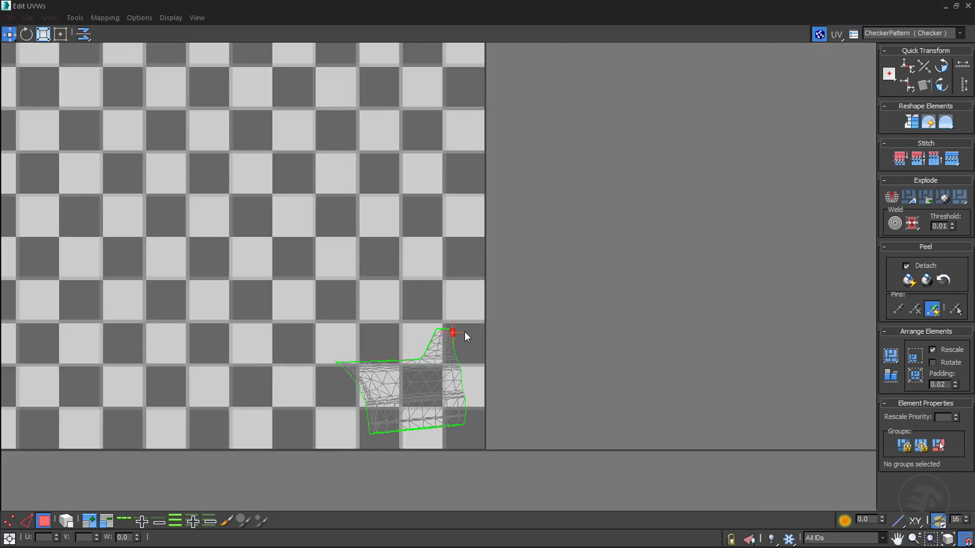
{"action": "scroll", "coordinate": [464, 332], "scroll_direction": "down", "scroll_amount": 4}
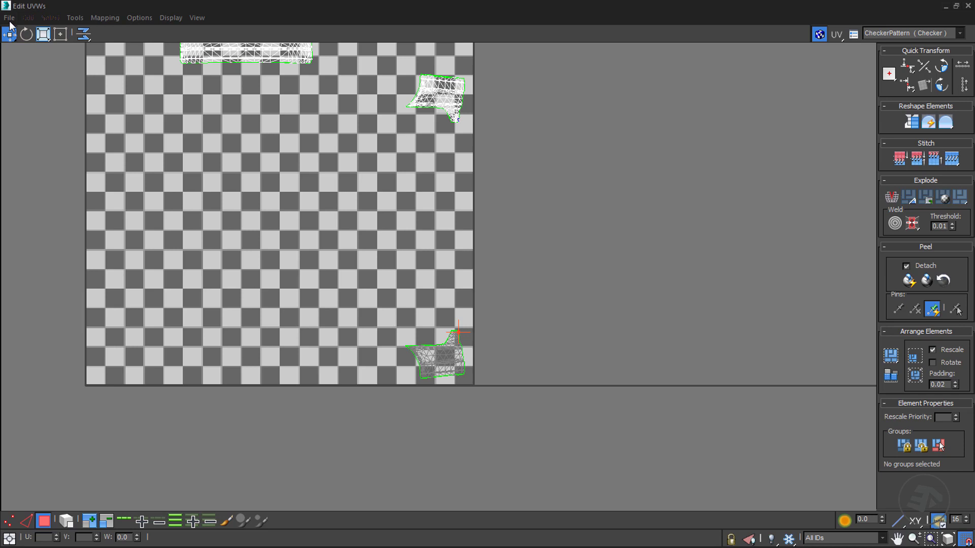
{"action": "left_click", "coordinate": [60, 34]}
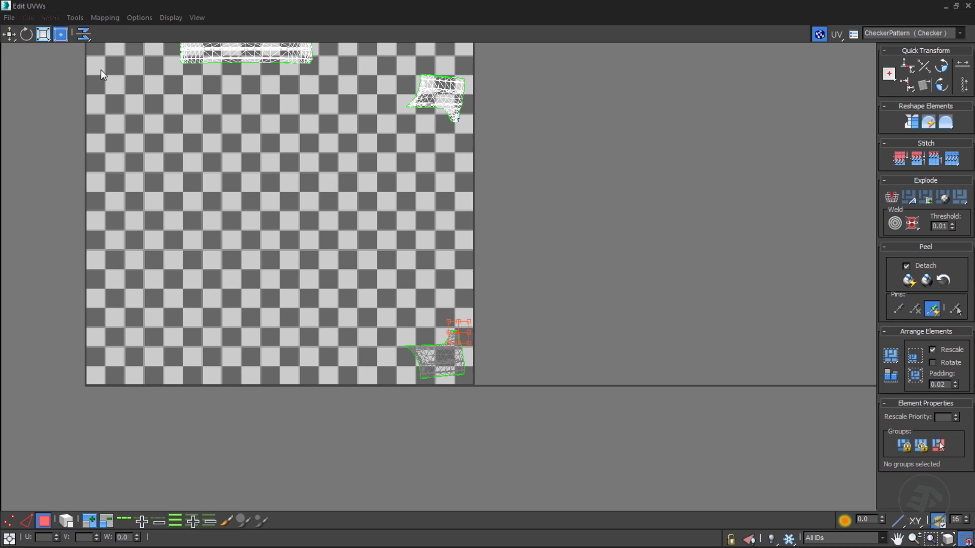
{"action": "left_click_drag", "start_coordinate": [459, 333], "coordinate": [455, 116]}
{"action": "scroll", "coordinate": [456, 116], "scroll_direction": "up", "scroll_amount": 10}
{"action": "scroll", "coordinate": [467, 144], "scroll_direction": "up", "scroll_amount": 5}
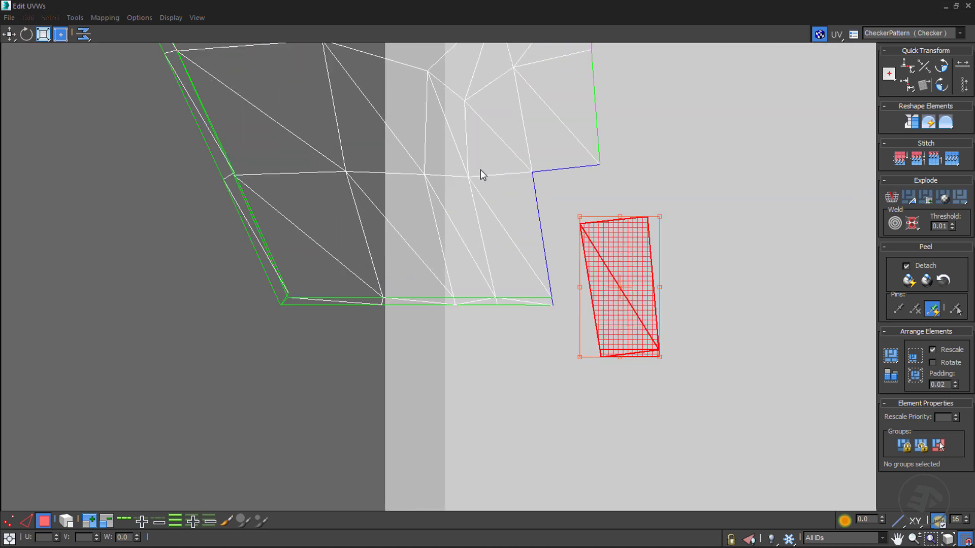
{"action": "middle_click_drag", "start_coordinate": [553, 226], "coordinate": [462, 222]}
Step: Select all of the strip's vertices and snap them as one block into the notch of the upper side shell
{"action": "key", "text": "1"}
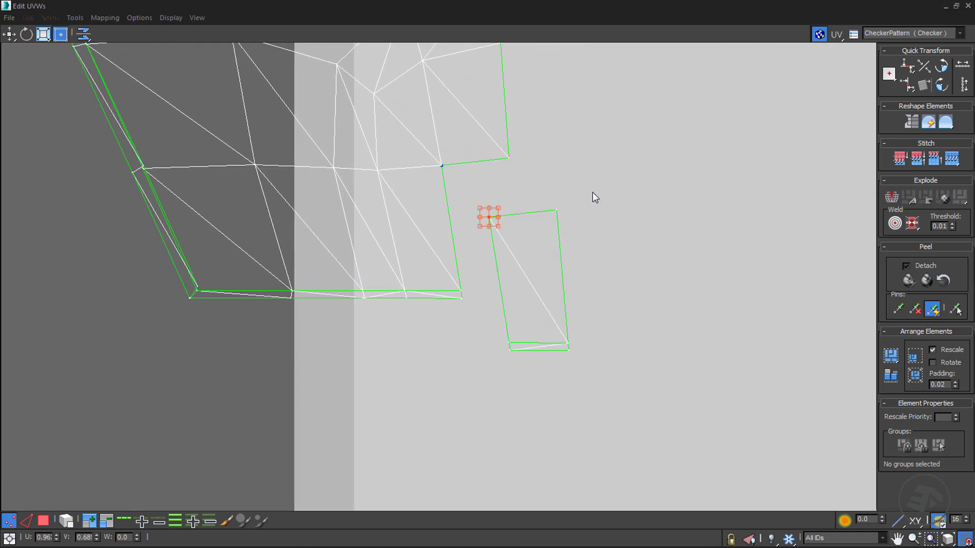
{"action": "left_click_drag", "start_coordinate": [493, 368], "coordinate": [480, 385]}
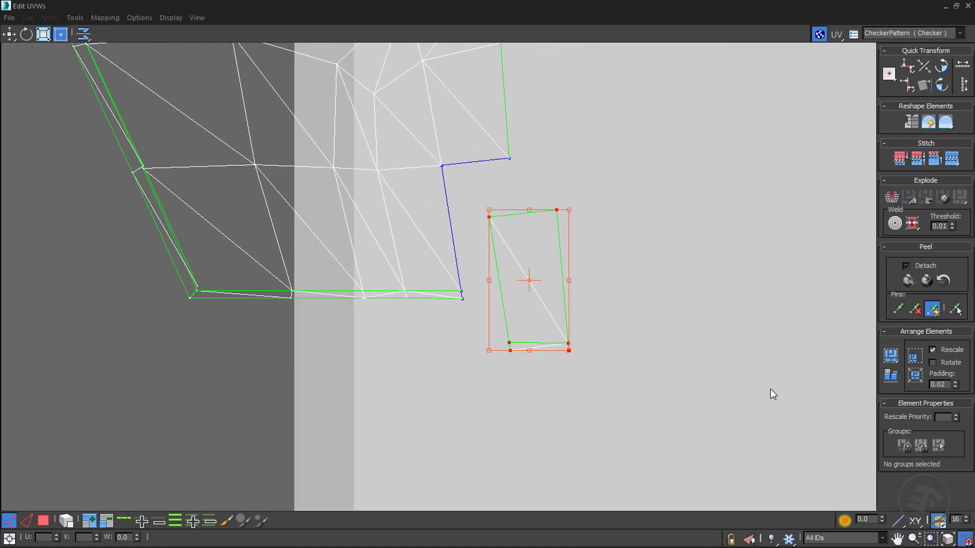
{"action": "key", "text": "w"}
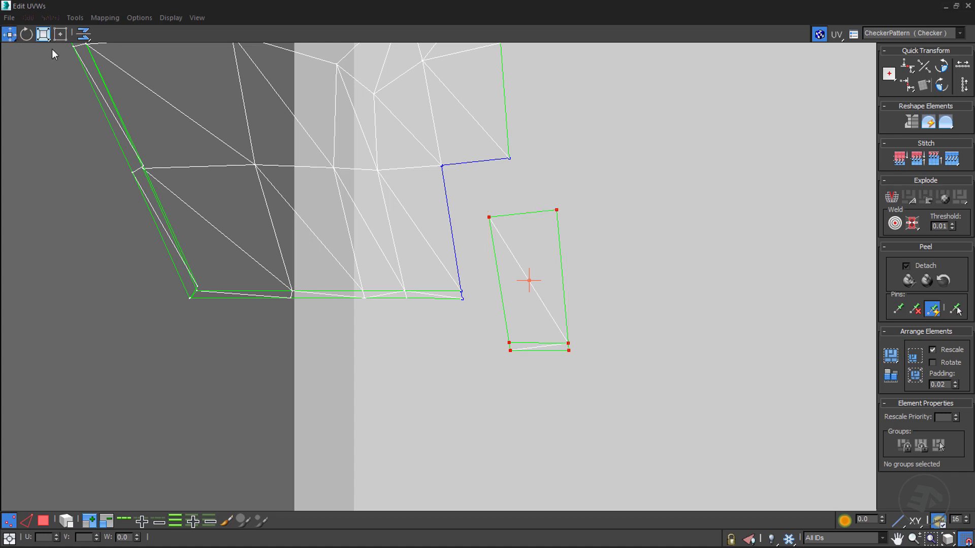
{"action": "left_click_drag", "start_coordinate": [497, 217], "coordinate": [446, 165]}
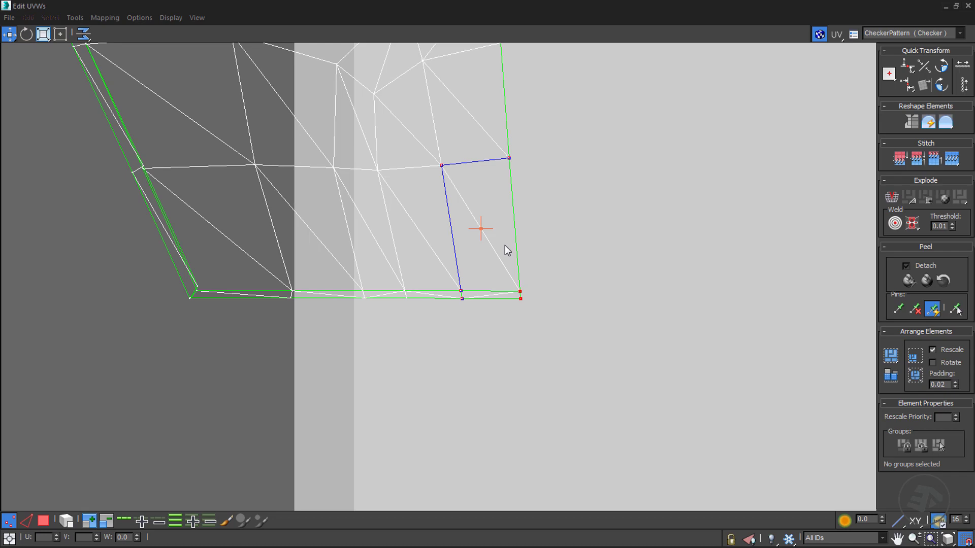
Step: Select the polygons of the fitted strip together with the upper side shell and join them with Stitch: Custom
{"action": "scroll", "coordinate": [564, 264], "scroll_direction": "down", "scroll_amount": 5}
{"action": "key", "text": "3"}
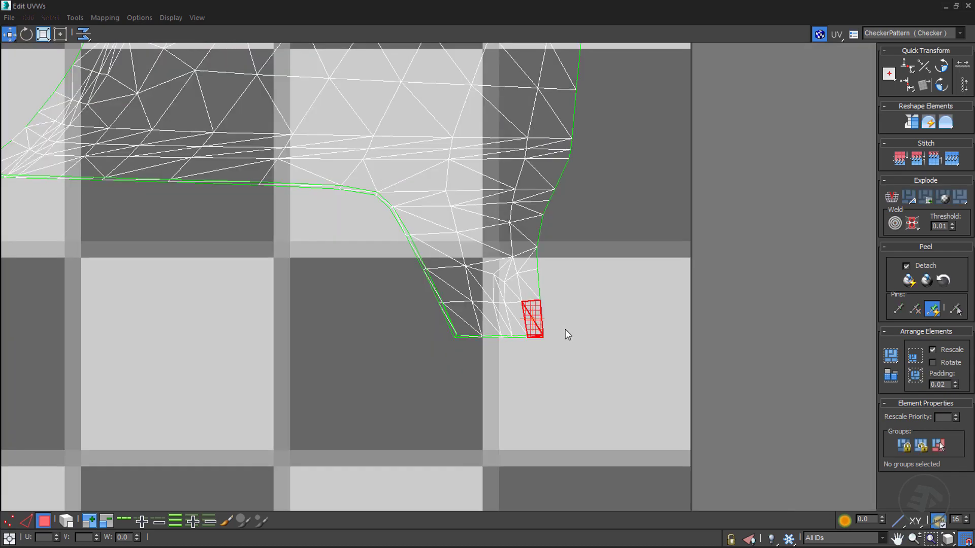
{"action": "scroll", "coordinate": [566, 330], "scroll_direction": "down", "scroll_amount": 4}
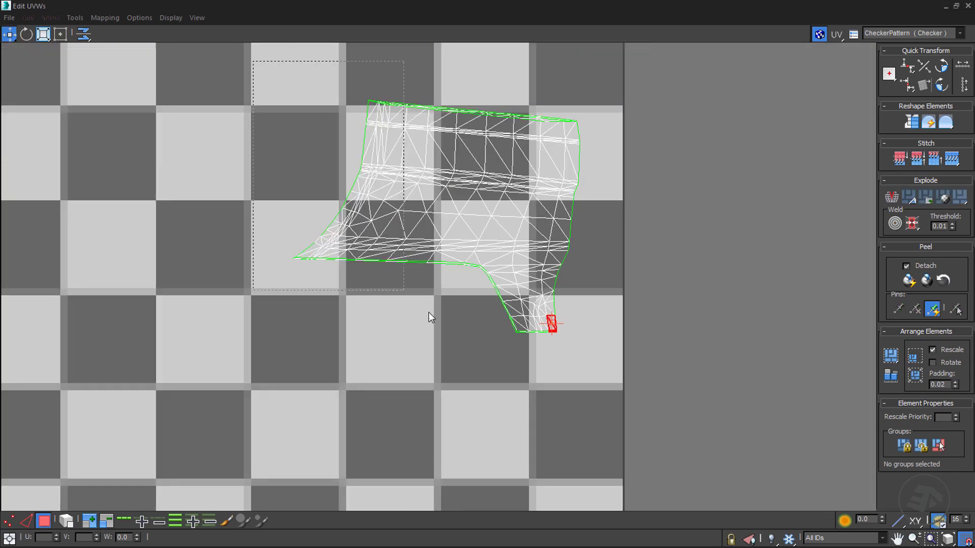
{"action": "left_click_drag", "start_coordinate": [429, 312], "coordinate": [596, 384]}
{"action": "scroll", "coordinate": [572, 333], "scroll_direction": "up", "scroll_amount": 3}
{"action": "middle_click_drag", "start_coordinate": [571, 329], "coordinate": [661, 463]}
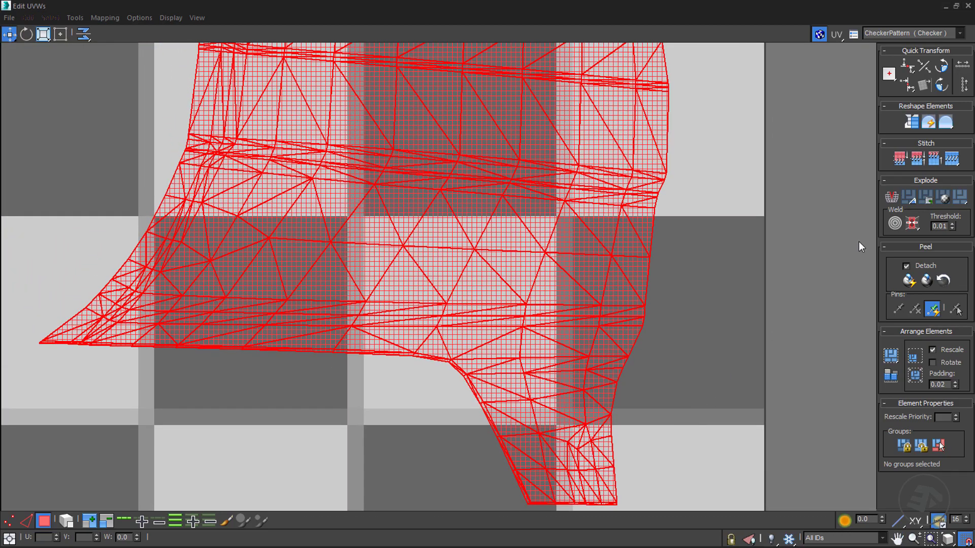
{"action": "left_click", "coordinate": [952, 160]}
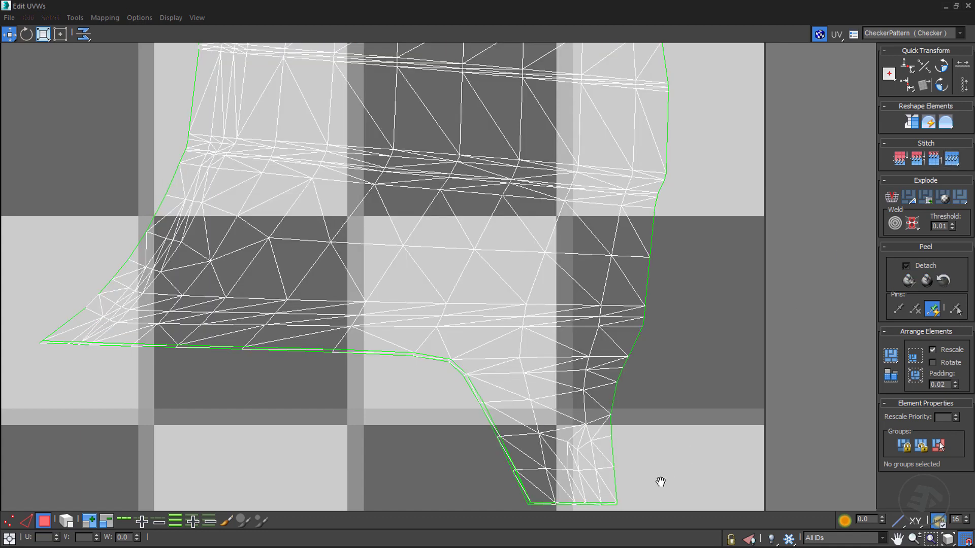
Step: Select the two adjoining thin border elements along the side shell's lower edge and join them with Stitch: Custom
{"action": "middle_click_drag", "start_coordinate": [660, 481], "coordinate": [535, 348]}
{"action": "scroll", "coordinate": [535, 343], "scroll_direction": "up", "scroll_amount": 10}
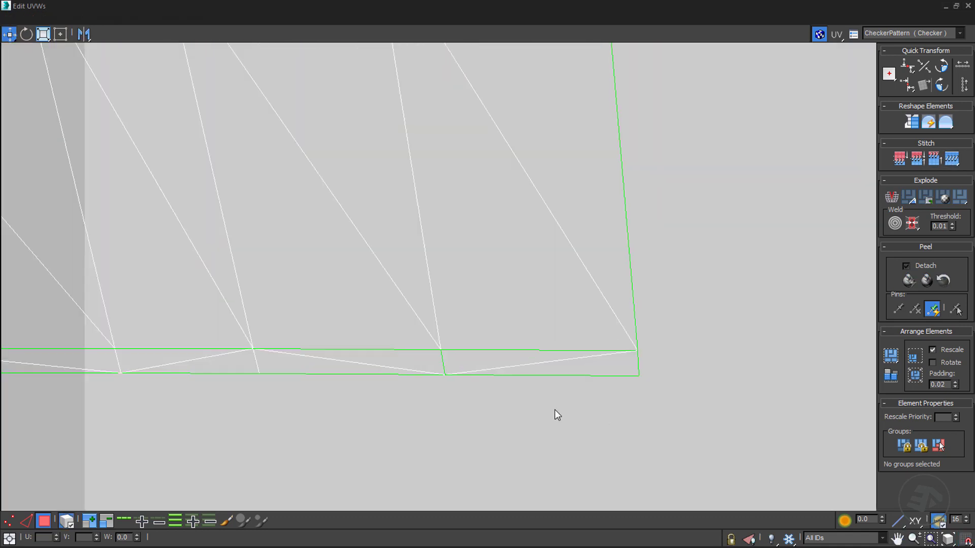
{"action": "middle_click_drag", "start_coordinate": [555, 409], "coordinate": [599, 346]}
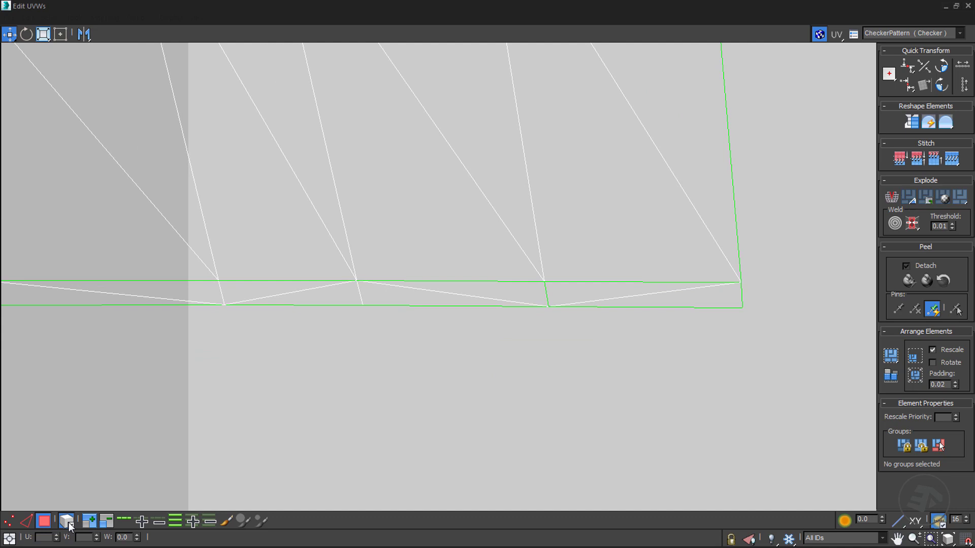
{"action": "left_click", "coordinate": [596, 300]}
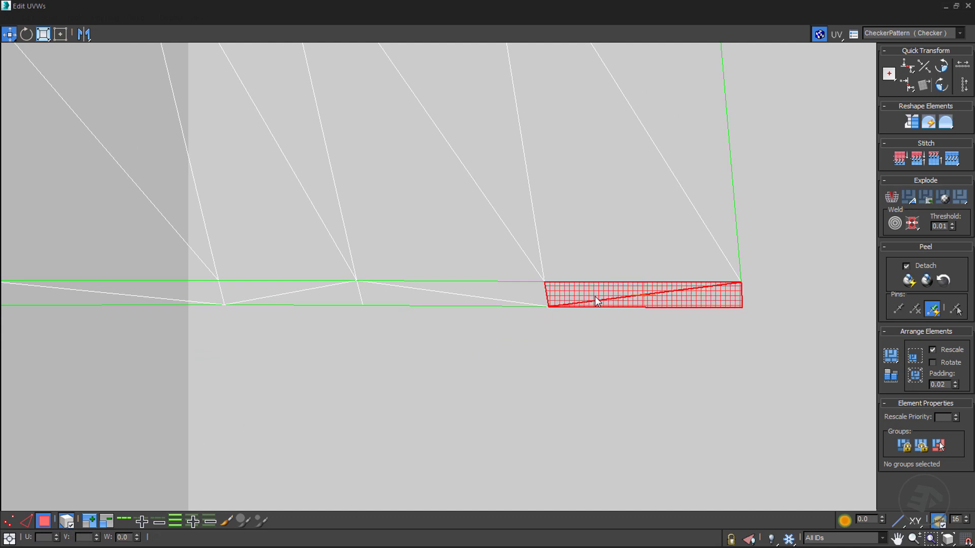
{"action": "left_click", "coordinate": [468, 300]}
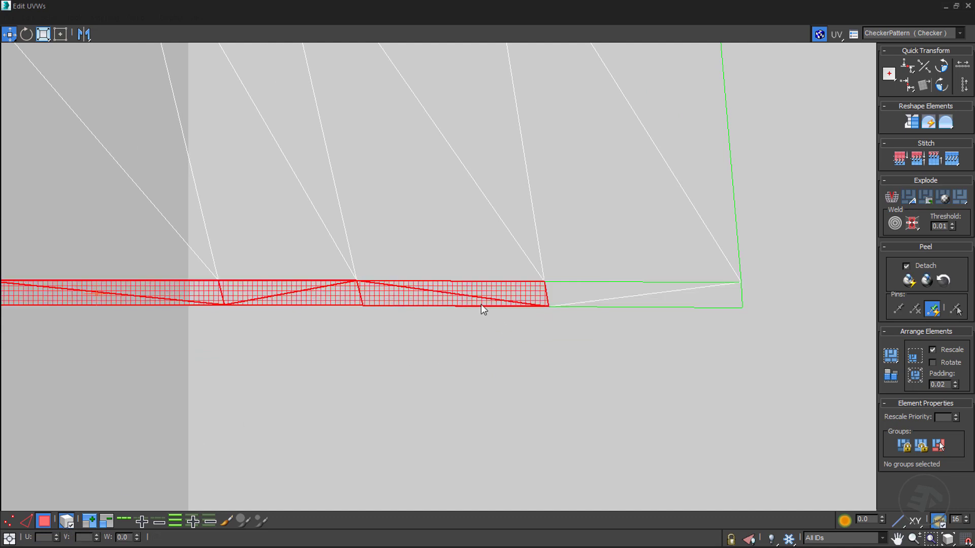
{"action": "left_click", "coordinate": [604, 293], "text": "ctrl"}
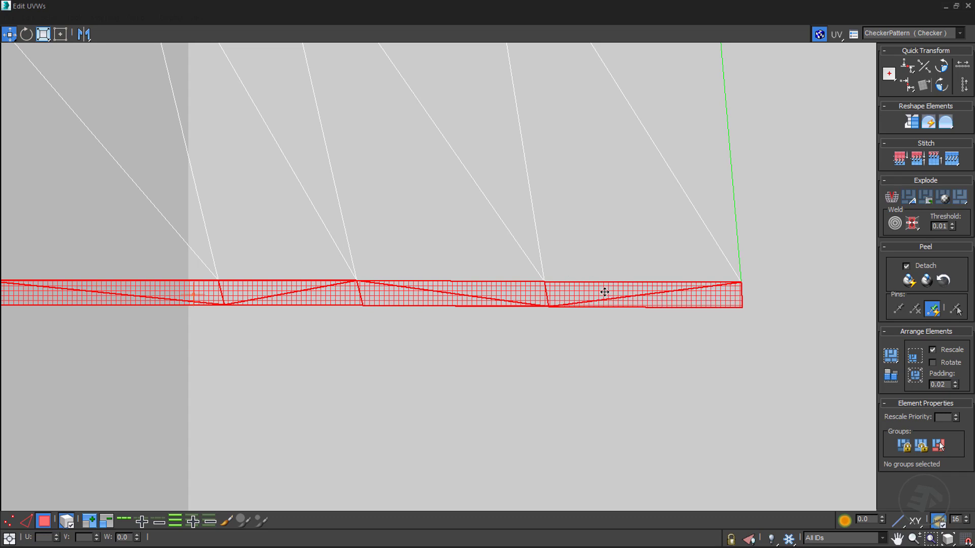
{"action": "left_click", "coordinate": [951, 158]}
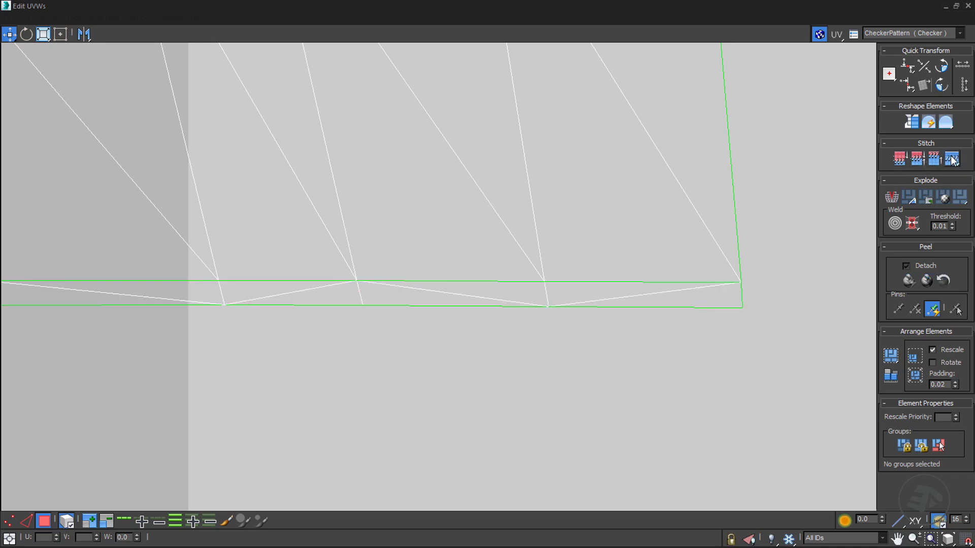
{"action": "left_click", "coordinate": [683, 297]}
{"action": "left_click", "coordinate": [616, 337]}
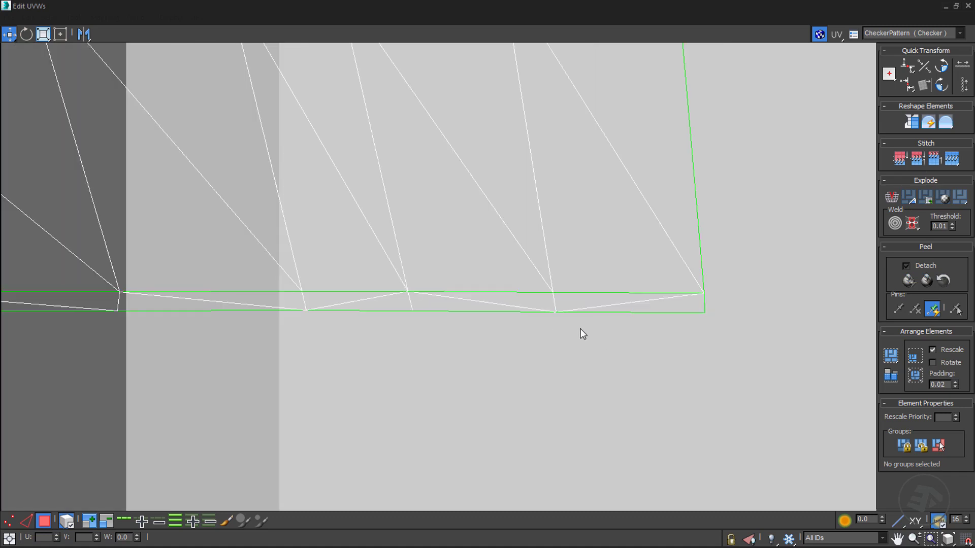
Step: Review the stitched side shell and the arrangement of all bumper shells across the whole UV layout
{"action": "scroll", "coordinate": [456, 298], "scroll_direction": "down", "scroll_amount": 5}
{"action": "scroll", "coordinate": [475, 348], "scroll_direction": "down", "scroll_amount": 2}
{"action": "scroll", "coordinate": [475, 348], "scroll_direction": "down", "scroll_amount": 6}
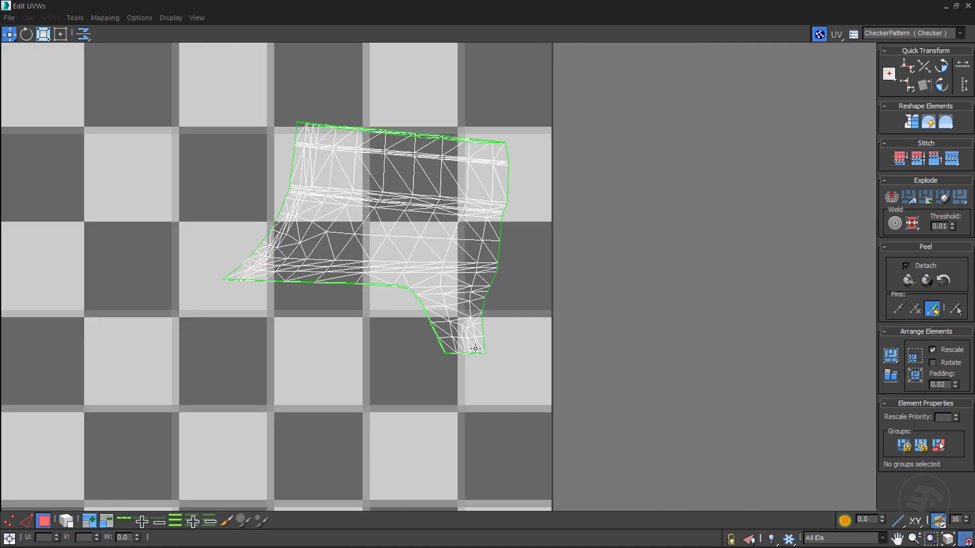
{"action": "middle_click_drag", "start_coordinate": [447, 405], "coordinate": [496, 342]}
{"action": "scroll", "coordinate": [449, 370], "scroll_direction": "down", "scroll_amount": 2}
{"action": "middle_click_drag", "start_coordinate": [448, 373], "coordinate": [507, 250]}
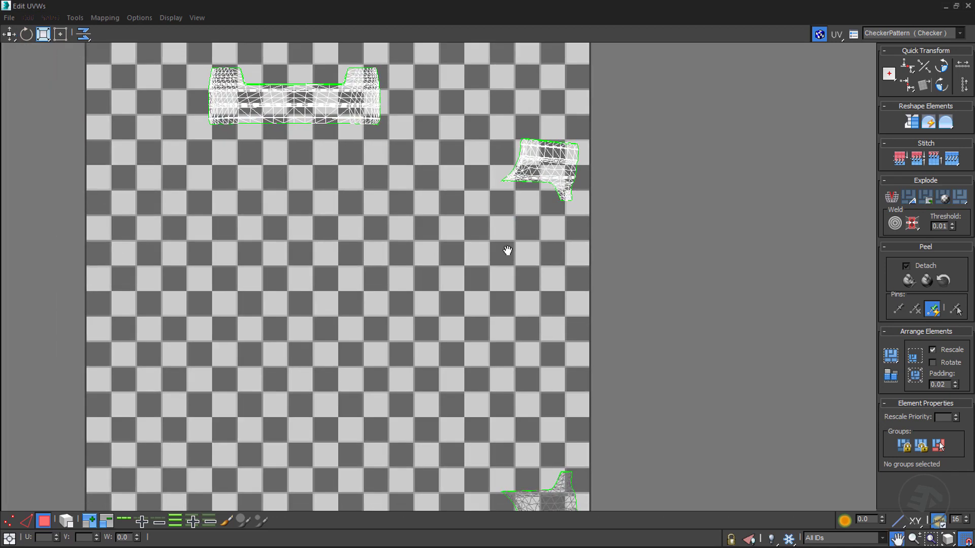
{"action": "scroll", "coordinate": [509, 259], "scroll_direction": "down", "scroll_amount": 2}
{"action": "middle_click_drag", "start_coordinate": [459, 301], "coordinate": [495, 274]}
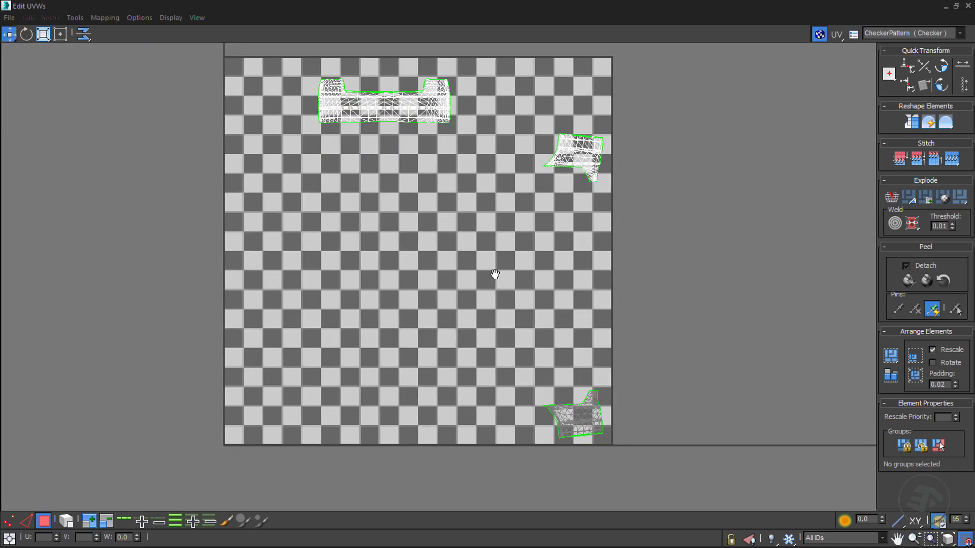
{"action": "key", "text": "1"}
{"action": "left_click_drag", "start_coordinate": [669, 232], "coordinate": [627, 284]}
{"action": "key", "text": "2"}
{"action": "key", "text": "3"}
{"action": "scroll", "coordinate": [447, 136], "scroll_direction": "up", "scroll_amount": 10}
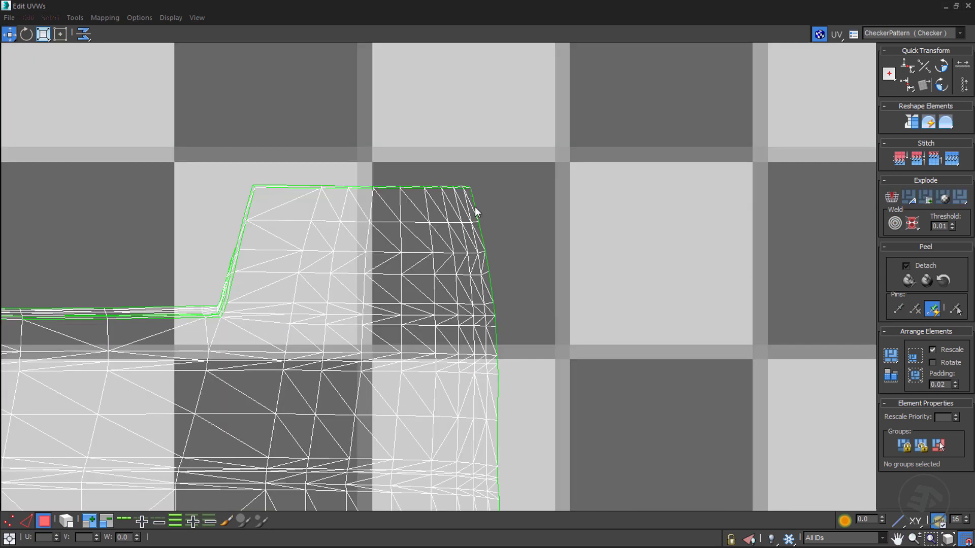
Step: Examine the wide central bumper shell and the stitched side shell up close for open seams
{"action": "middle_click_drag", "start_coordinate": [226, 369], "coordinate": [678, 295]}
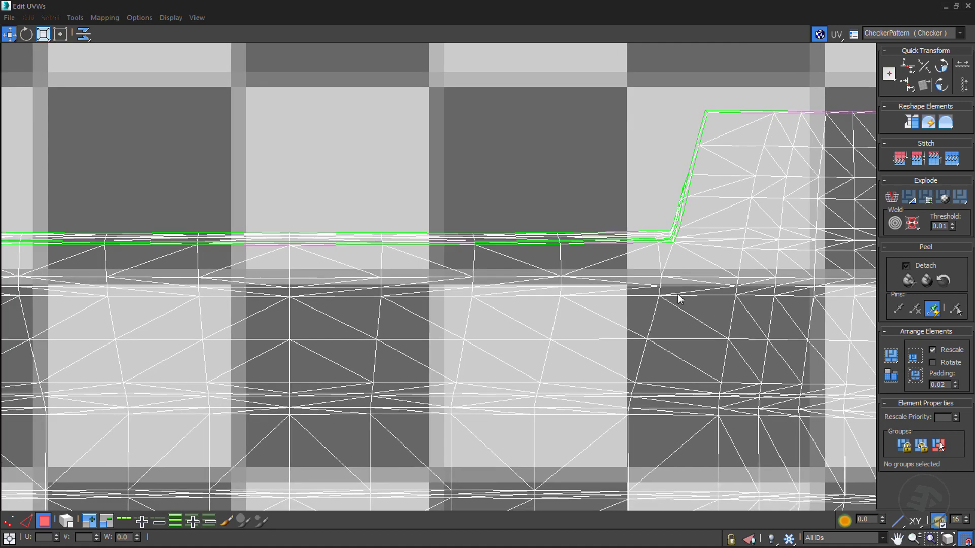
{"action": "scroll", "coordinate": [675, 295], "scroll_direction": "down", "scroll_amount": 2}
{"action": "middle_click_drag", "start_coordinate": [339, 315], "coordinate": [439, 288]}
{"action": "middle_click_drag", "start_coordinate": [518, 321], "coordinate": [409, 267]}
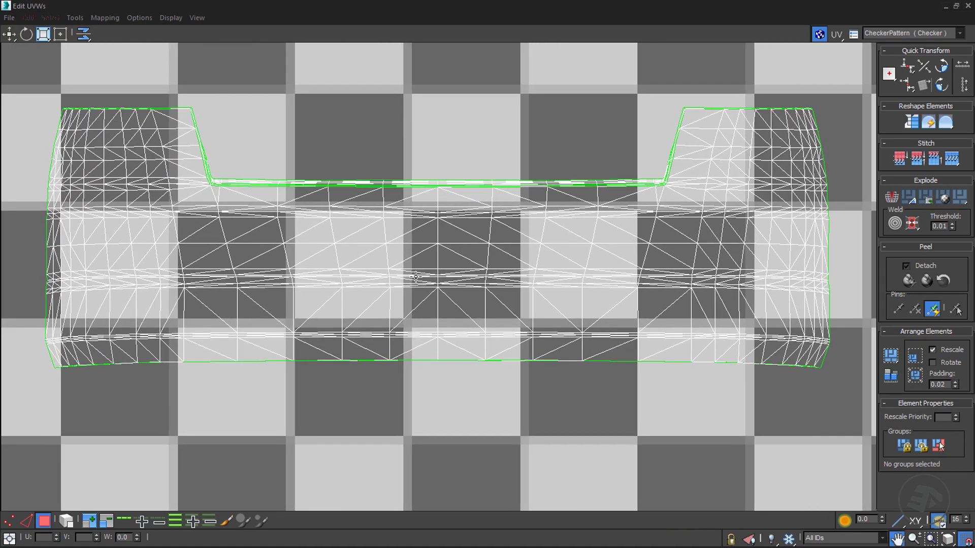
{"action": "scroll", "coordinate": [411, 267], "scroll_direction": "down", "scroll_amount": 5}
{"action": "middle_click_drag", "start_coordinate": [646, 342], "coordinate": [277, 262]}
{"action": "scroll", "coordinate": [523, 285], "scroll_direction": "up", "scroll_amount": 6}
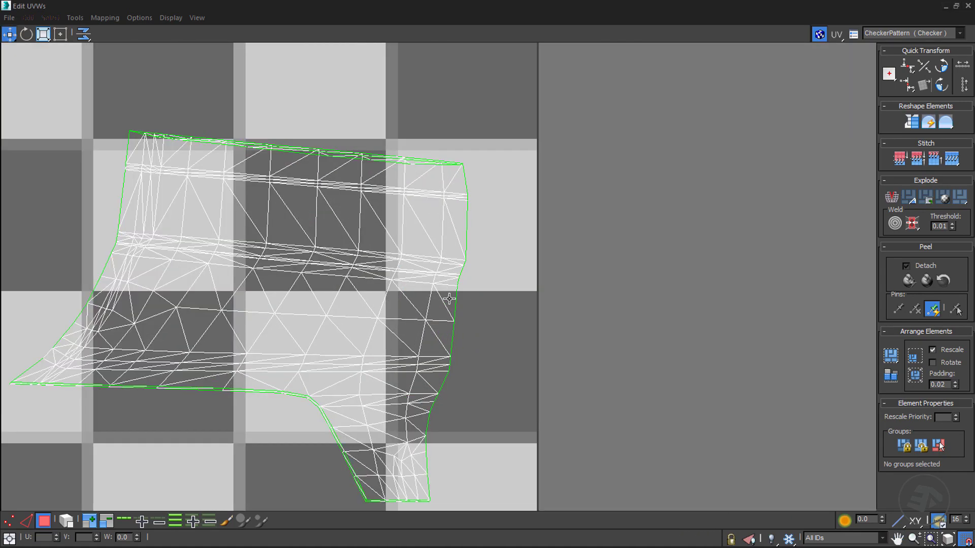
{"action": "middle_click_drag", "start_coordinate": [453, 300], "coordinate": [521, 229]}
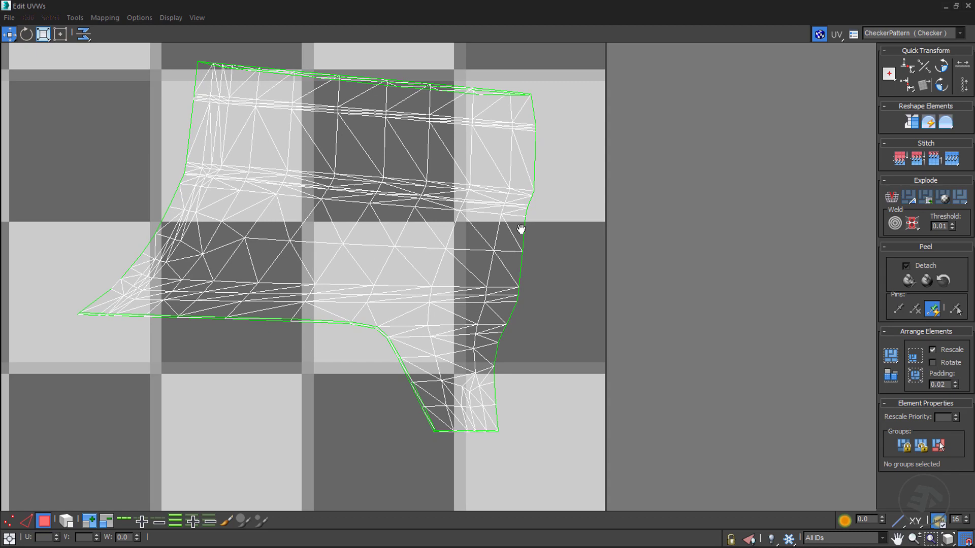
Step: Close the UV editor and collapse the bumper's Unwrap UVW modifier into the Editable Poly, accepting the warning
{"action": "left_click", "coordinate": [968, 7]}
{"action": "middle_click_drag", "start_coordinate": [686, 189], "coordinate": [663, 207]}
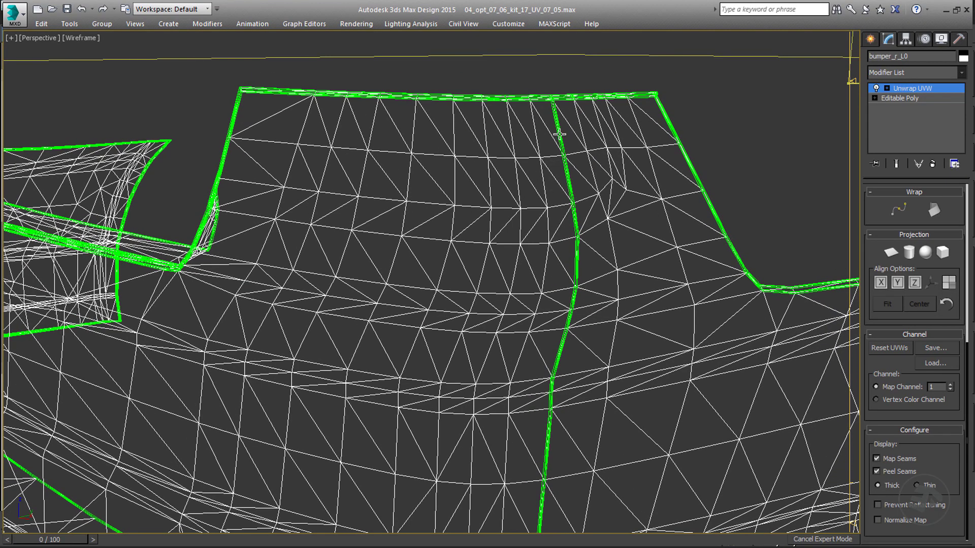
{"action": "right_click", "coordinate": [925, 87]}
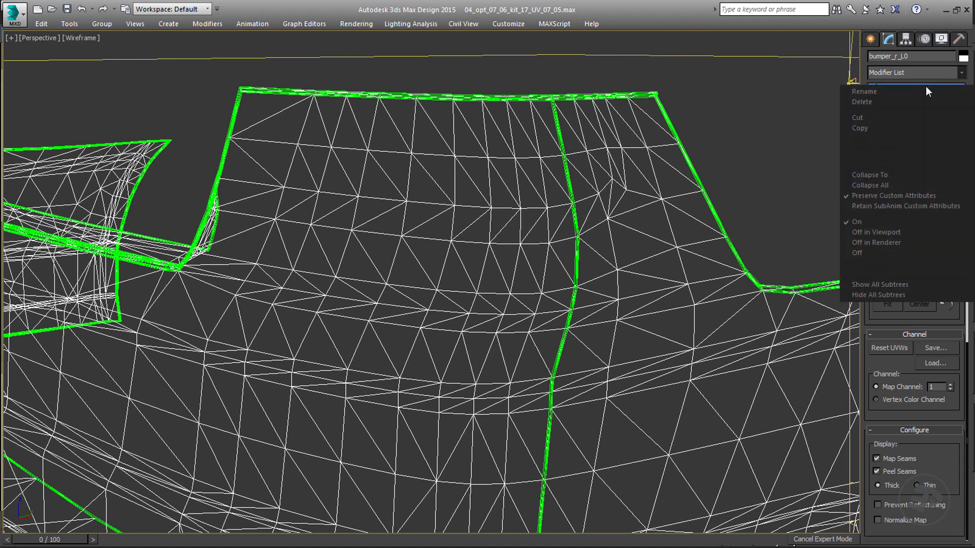
{"action": "left_click", "coordinate": [876, 175]}
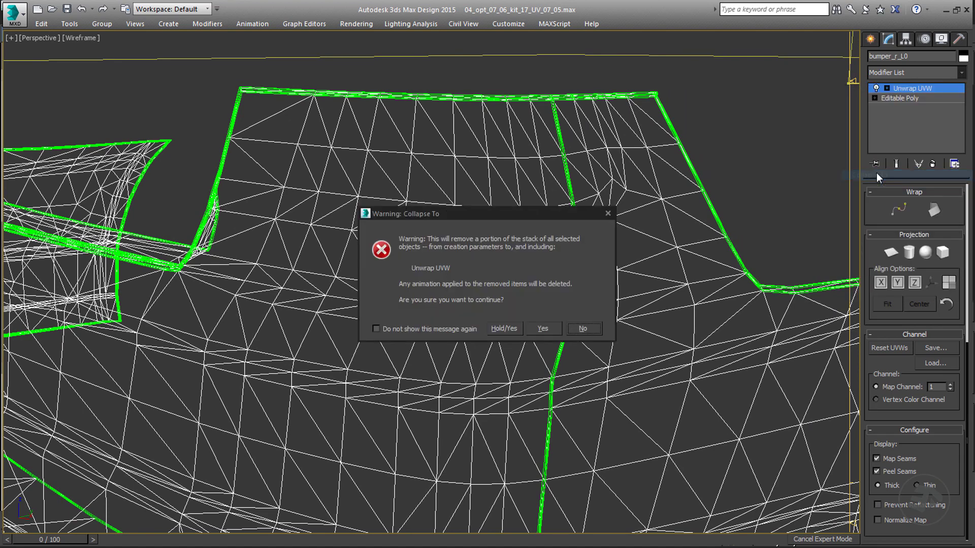
{"action": "left_click", "coordinate": [543, 329]}
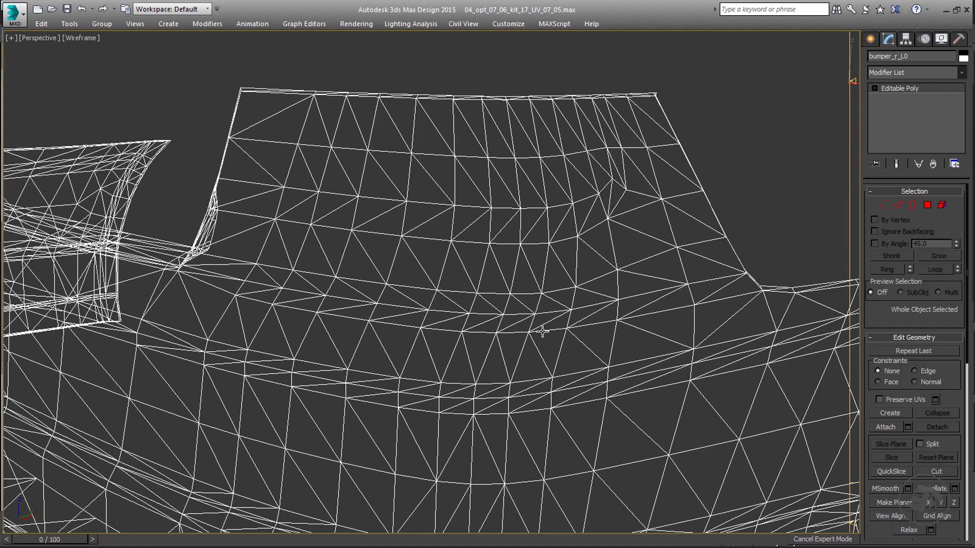